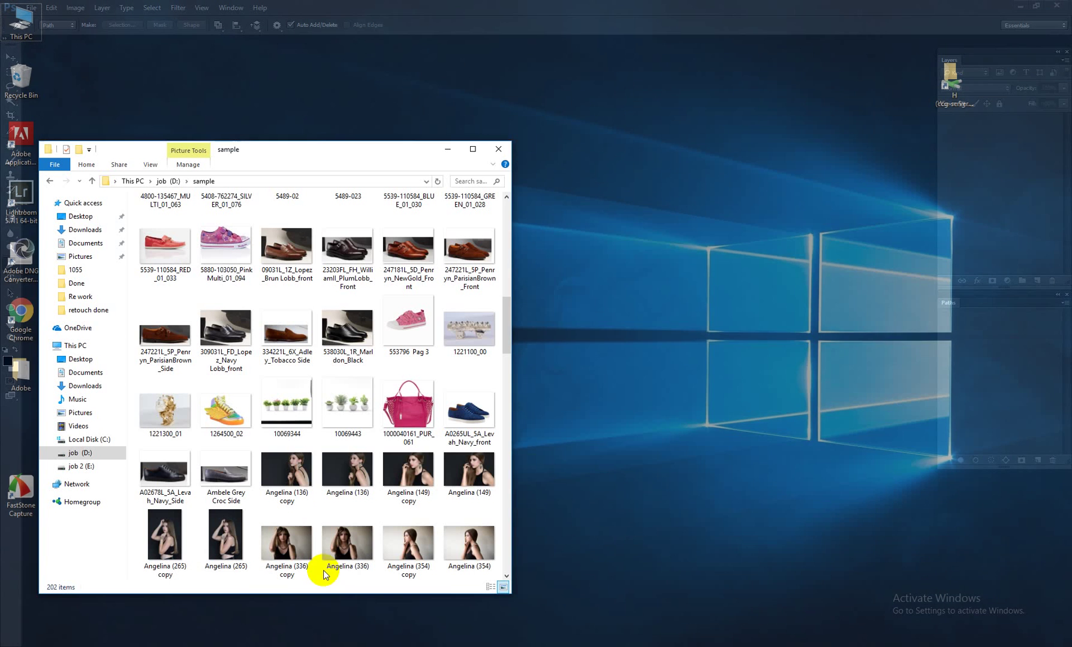
{"action": "left_click", "coordinate": [324, 574]}
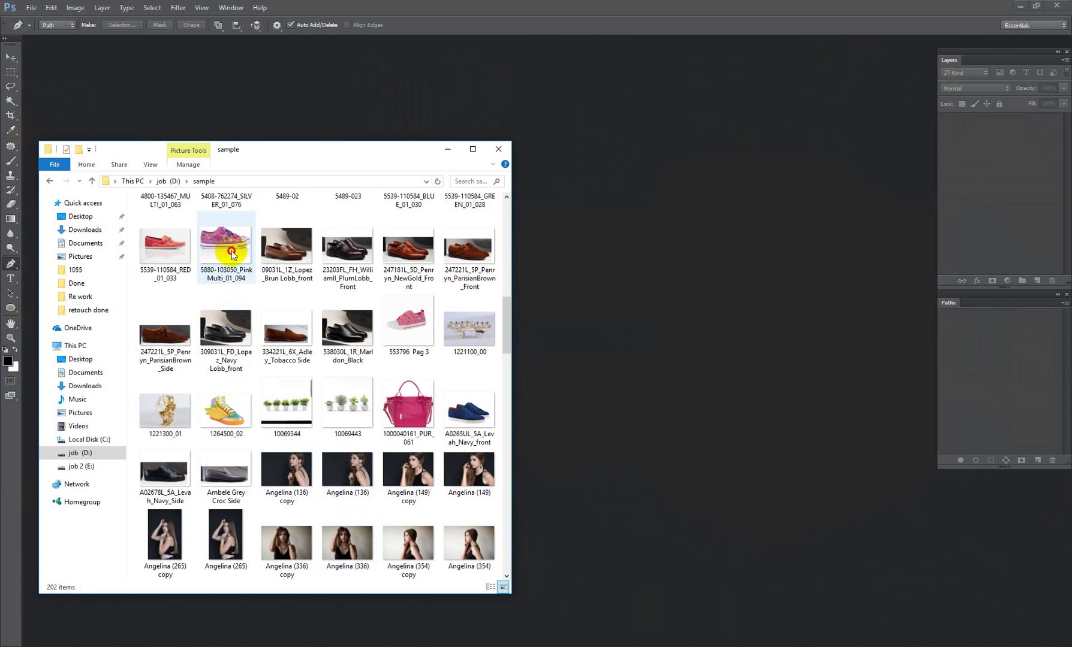
{"action": "left_click_drag", "start_coordinate": [226, 243], "coordinate": [583, 332]}
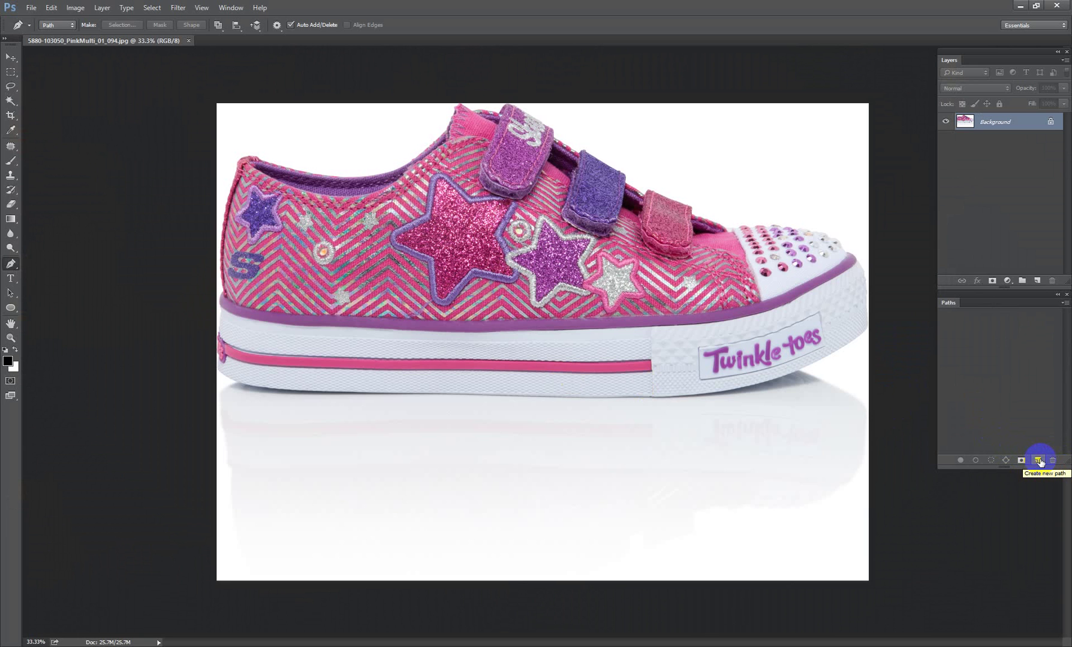
Create Path 1 in the Paths panel and zoom in on the sole's heel curve
{"action": "left_click", "coordinate": [1038, 460]}
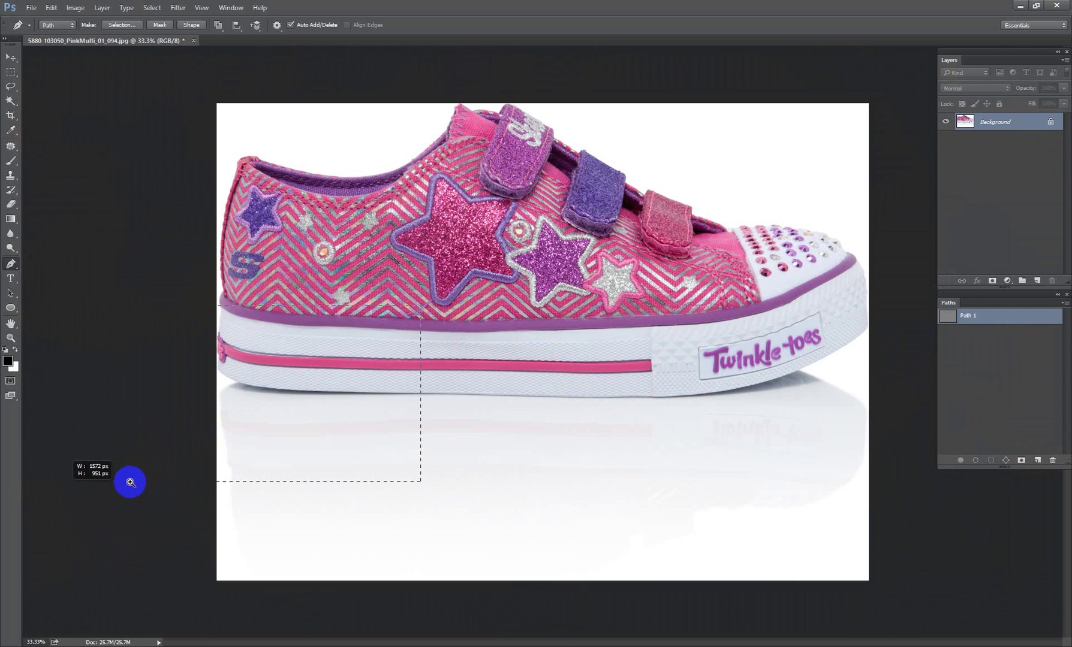
{"action": "left_click_drag", "start_coordinate": [418, 335], "coordinate": [131, 483]}
{"action": "left_click", "coordinate": [237, 277], "text": "ctrl"}
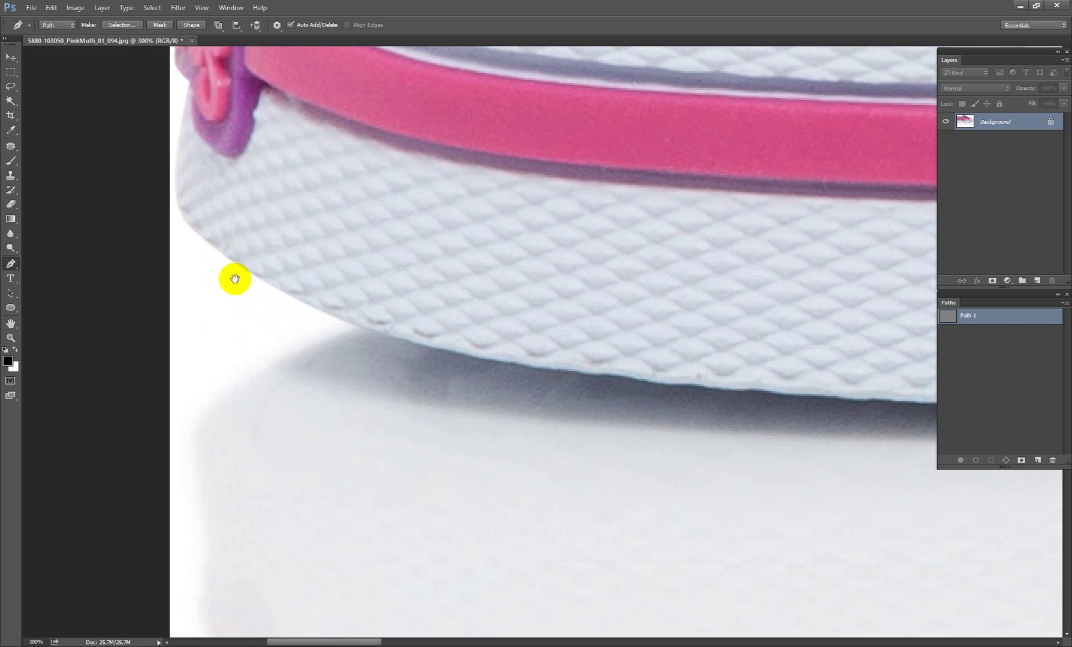
{"action": "left_click", "coordinate": [230, 267], "text": "ctrl"}
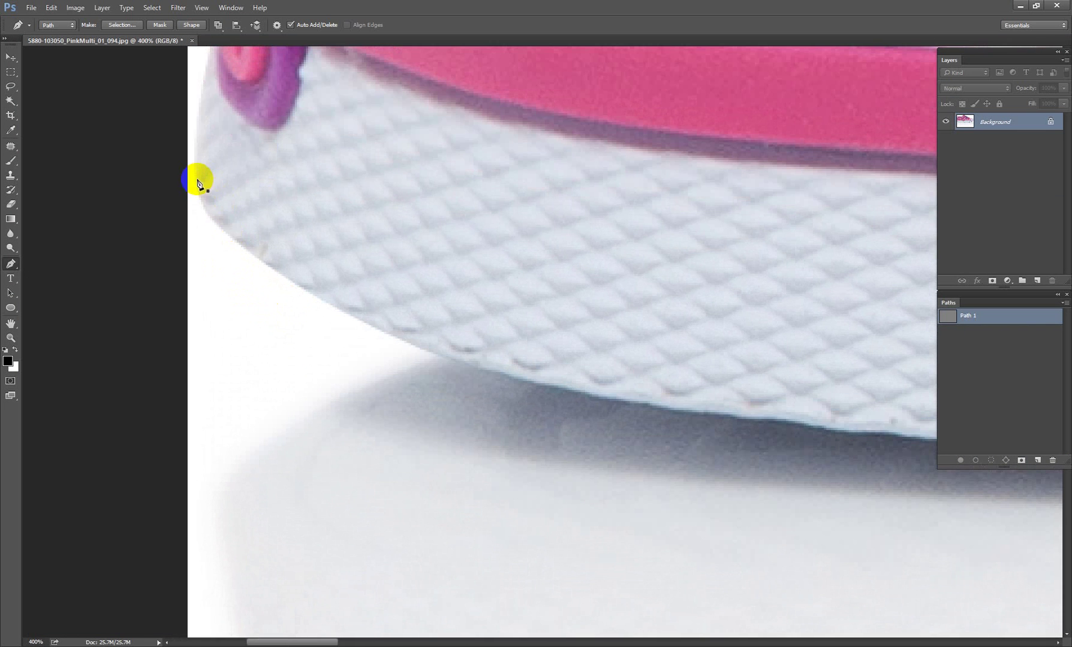
Trace Pen anchors down the heel curve, curving the segment to hug the sole
{"action": "left_click", "coordinate": [197, 206]}
{"action": "left_click", "coordinate": [251, 260]}
{"action": "left_click", "coordinate": [311, 292]}
{"action": "left_click", "coordinate": [370, 323]}
{"action": "left_click_drag", "start_coordinate": [450, 359], "coordinate": [316, 319]}
{"action": "left_click", "coordinate": [381, 335]}
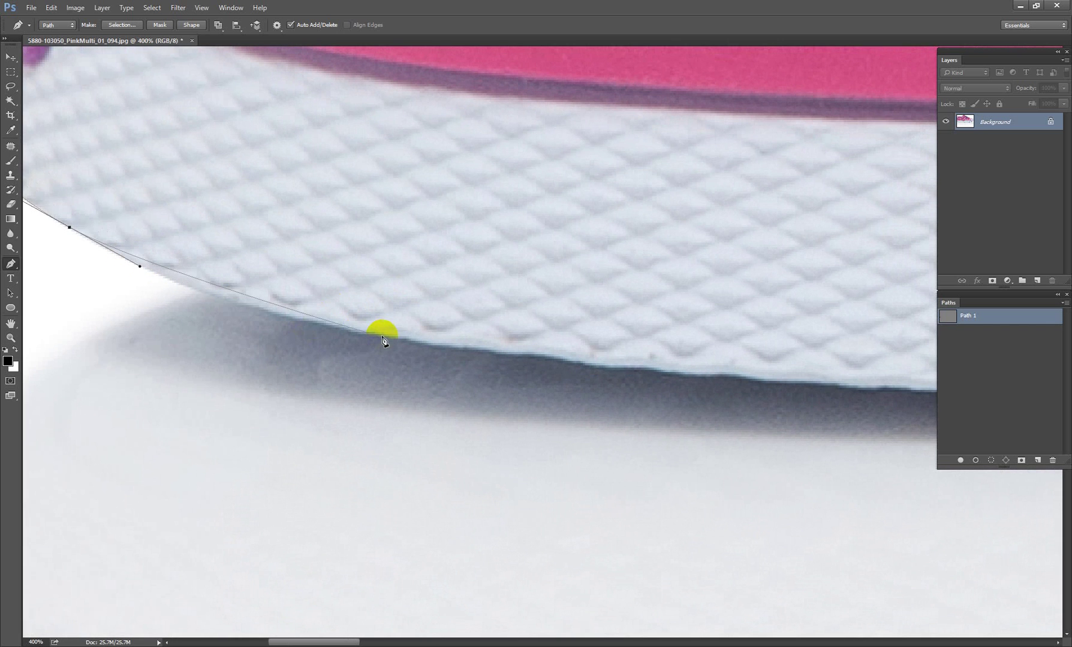
{"action": "left_click_drag", "start_coordinate": [386, 338], "coordinate": [555, 364]}
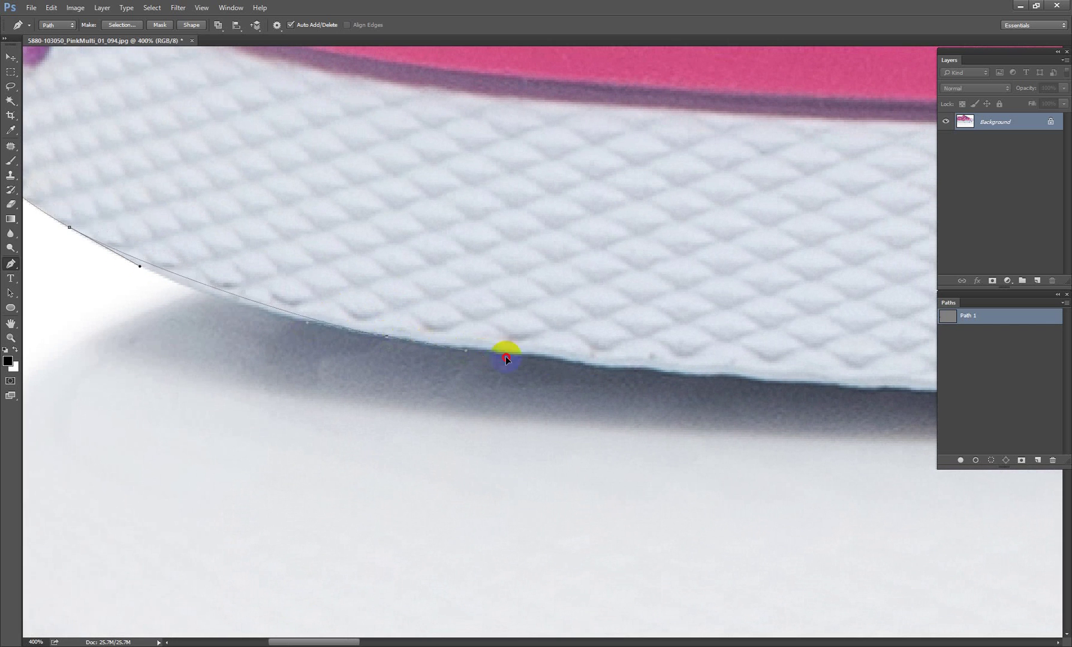
Add curved anchors along the sole's bottom edge
{"action": "left_click", "coordinate": [557, 368], "text": "alt"}
{"action": "left_click", "coordinate": [598, 369], "text": "ctrl"}
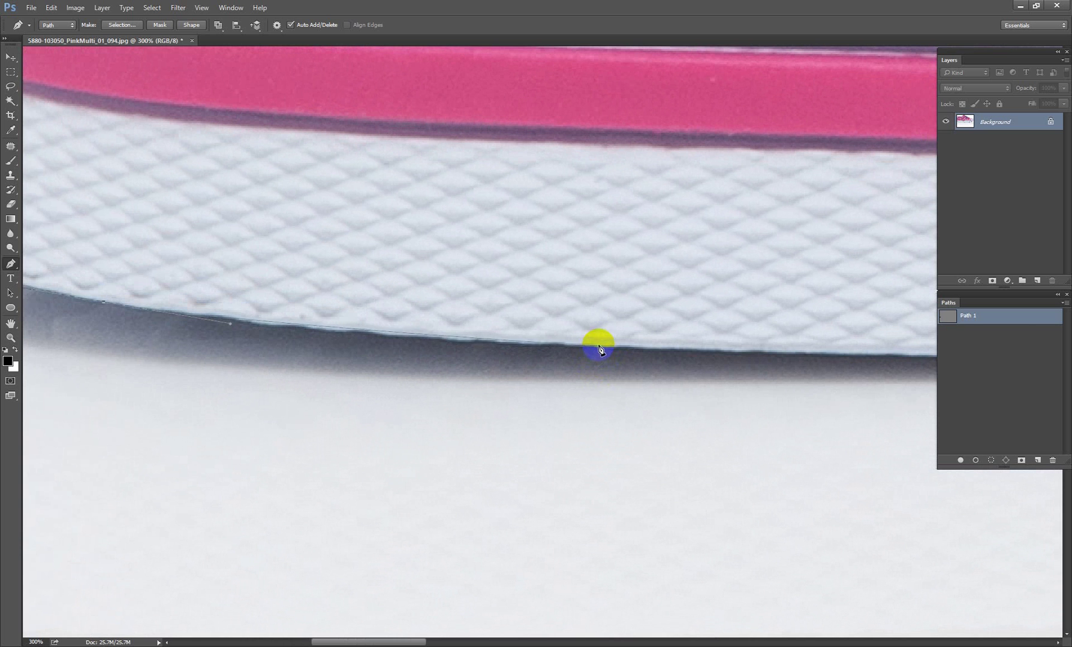
{"action": "mouse_move", "coordinate": [599, 347]}
{"action": "left_mouse_down"}
{"action": "mouse_move", "coordinate": [800, 350]}
{"action": "mouse_move", "coordinate": [522, 388]}
{"action": "left_mouse_up"}
{"action": "left_click", "coordinate": [801, 369]}
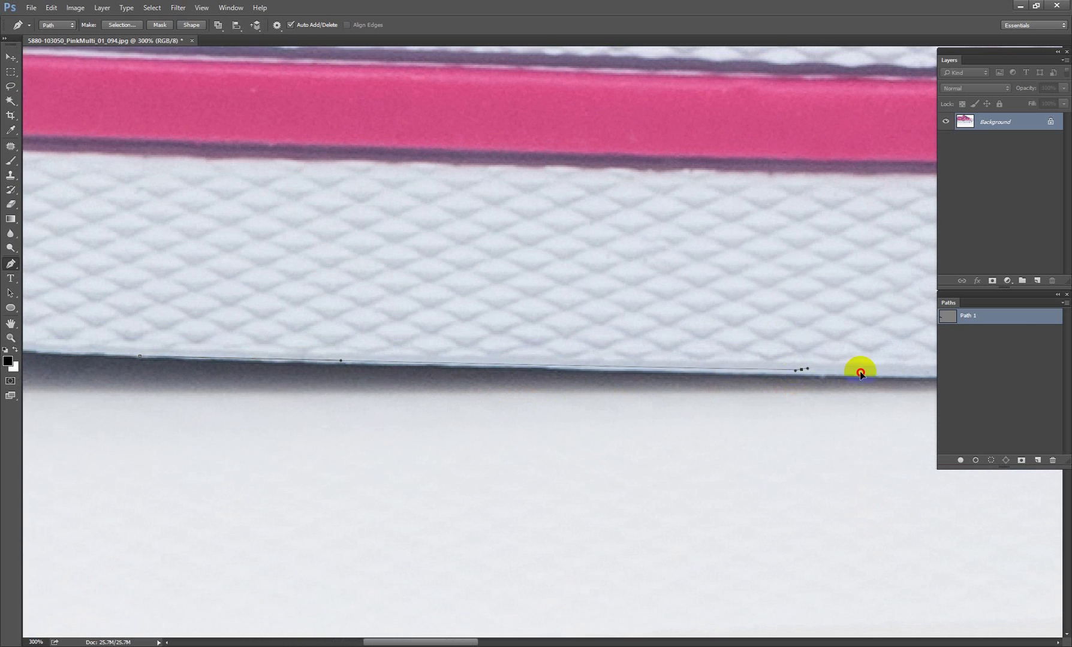
{"action": "mouse_move", "coordinate": [861, 373]}
{"action": "left_mouse_down"}
{"action": "mouse_move", "coordinate": [897, 373]}
{"action": "mouse_move", "coordinate": [434, 361]}
{"action": "left_mouse_up"}
{"action": "left_click_drag", "start_coordinate": [705, 334], "coordinate": [816, 335]}
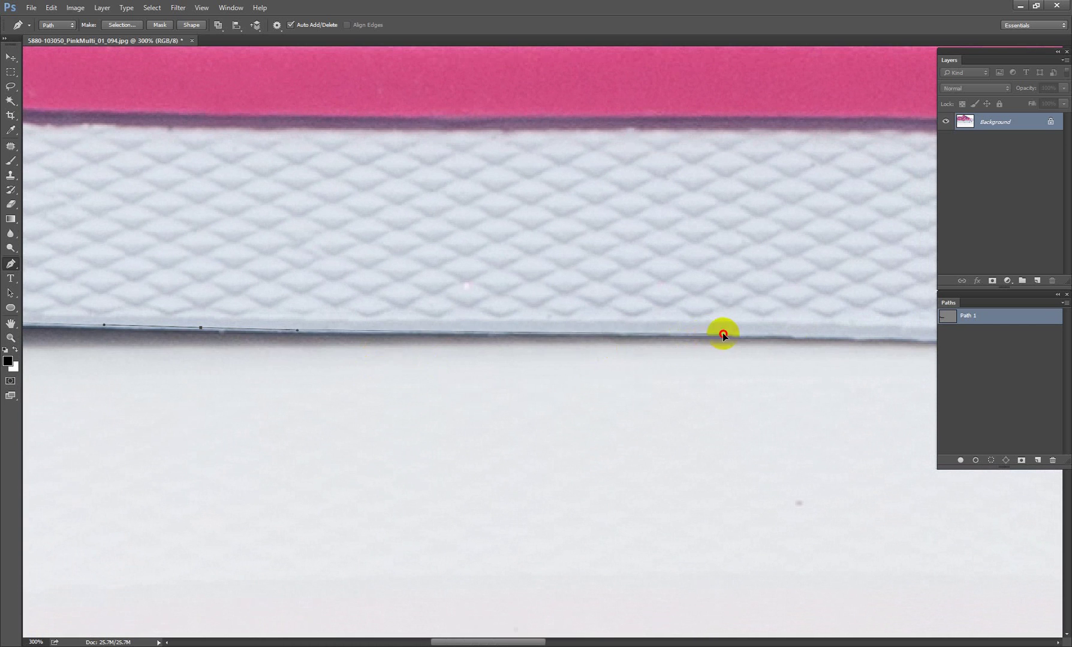
Continue smooth anchors along the sole toward the toe cap seam
{"action": "left_click_drag", "start_coordinate": [582, 348], "coordinate": [401, 349]}
{"action": "mouse_move", "coordinate": [691, 348]}
{"action": "left_mouse_down"}
{"action": "mouse_move", "coordinate": [805, 356]}
{"action": "mouse_move", "coordinate": [359, 347]}
{"action": "left_mouse_up"}
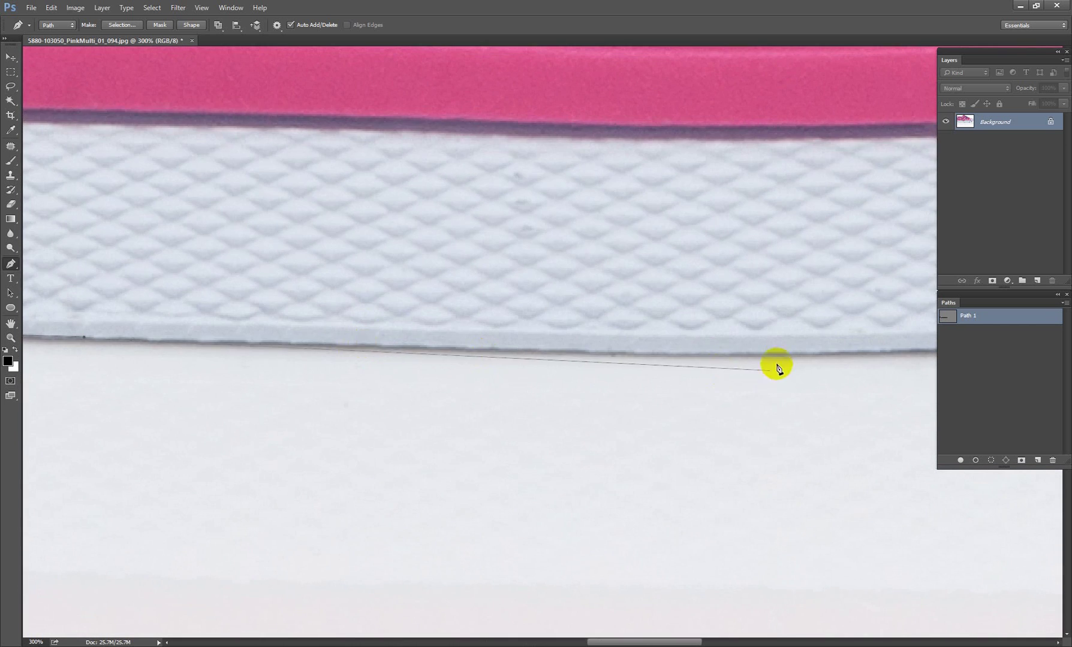
{"action": "mouse_move", "coordinate": [781, 350]}
{"action": "left_mouse_down"}
{"action": "mouse_move", "coordinate": [846, 350]}
{"action": "mouse_move", "coordinate": [307, 353]}
{"action": "left_mouse_up"}
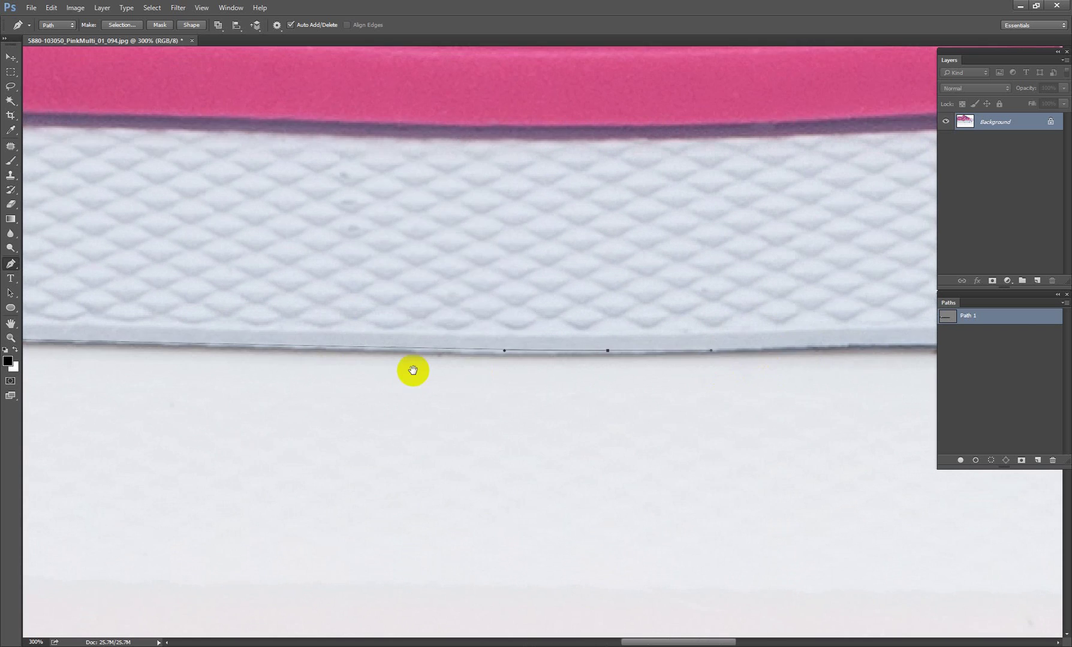
{"action": "left_click_drag", "start_coordinate": [586, 349], "coordinate": [631, 340]}
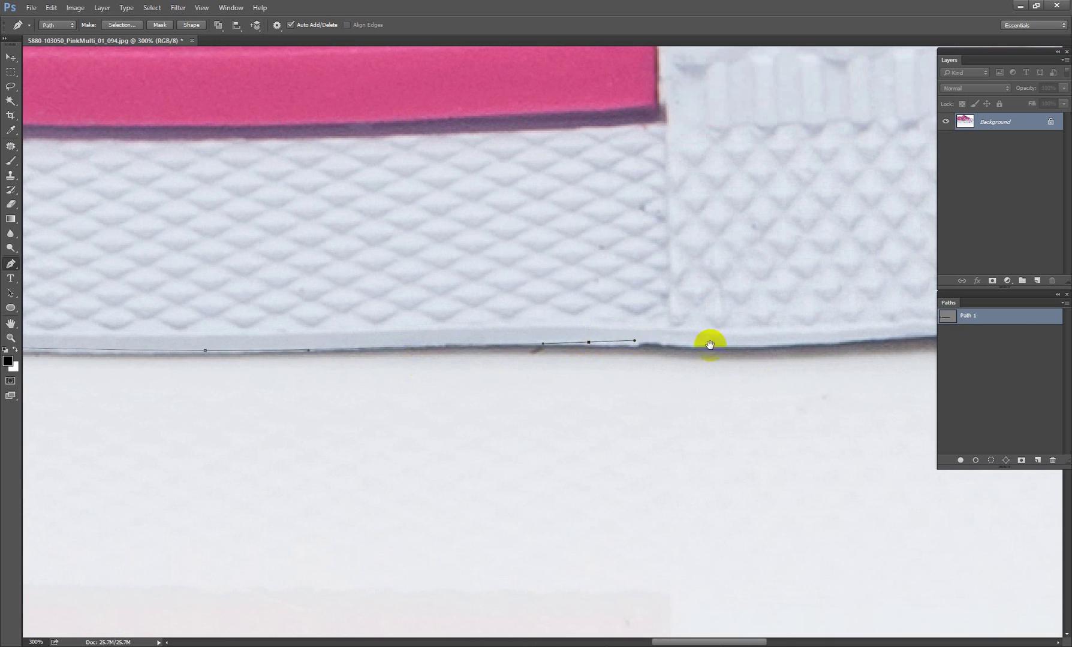
{"action": "left_click_drag", "start_coordinate": [711, 342], "coordinate": [514, 347]}
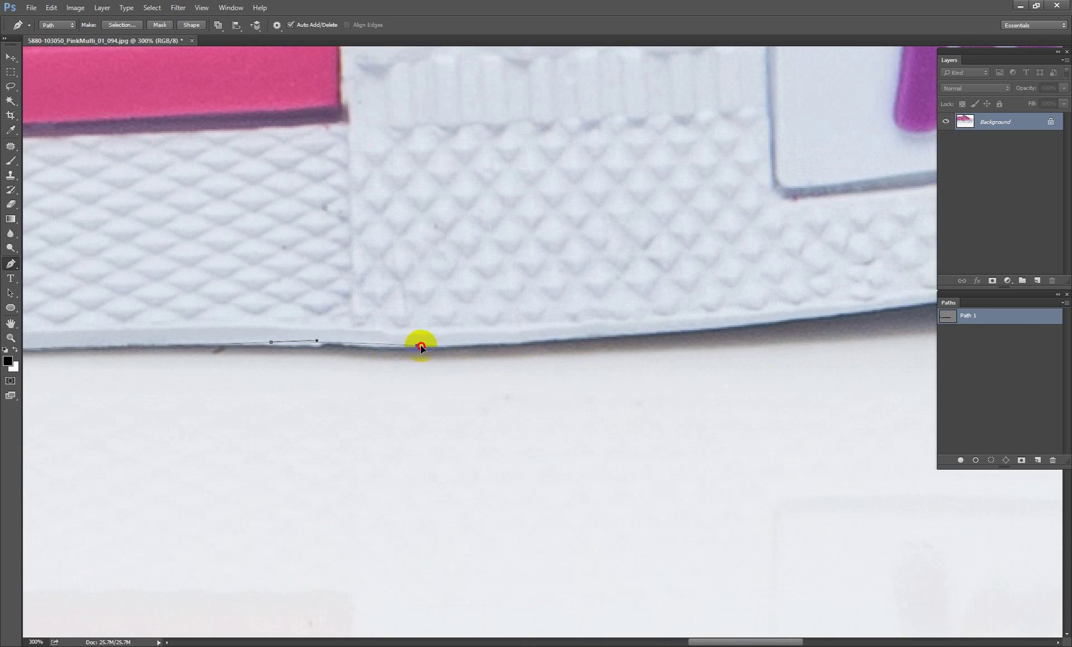
Extend the path along the sole edge under the Twinkle lettering
{"action": "scroll", "coordinate": [371, 397], "scroll_direction": "right", "scroll_amount": 5}
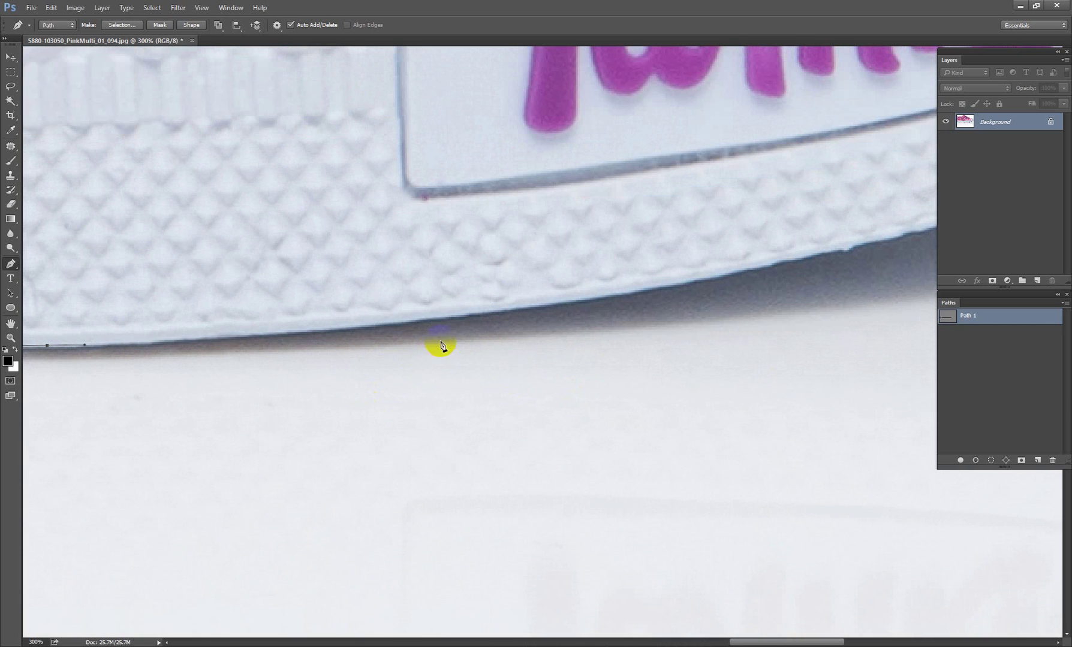
{"action": "left_click", "coordinate": [444, 321]}
{"action": "left_click", "coordinate": [588, 299]}
{"action": "left_click_drag", "start_coordinate": [712, 322], "coordinate": [480, 377]}
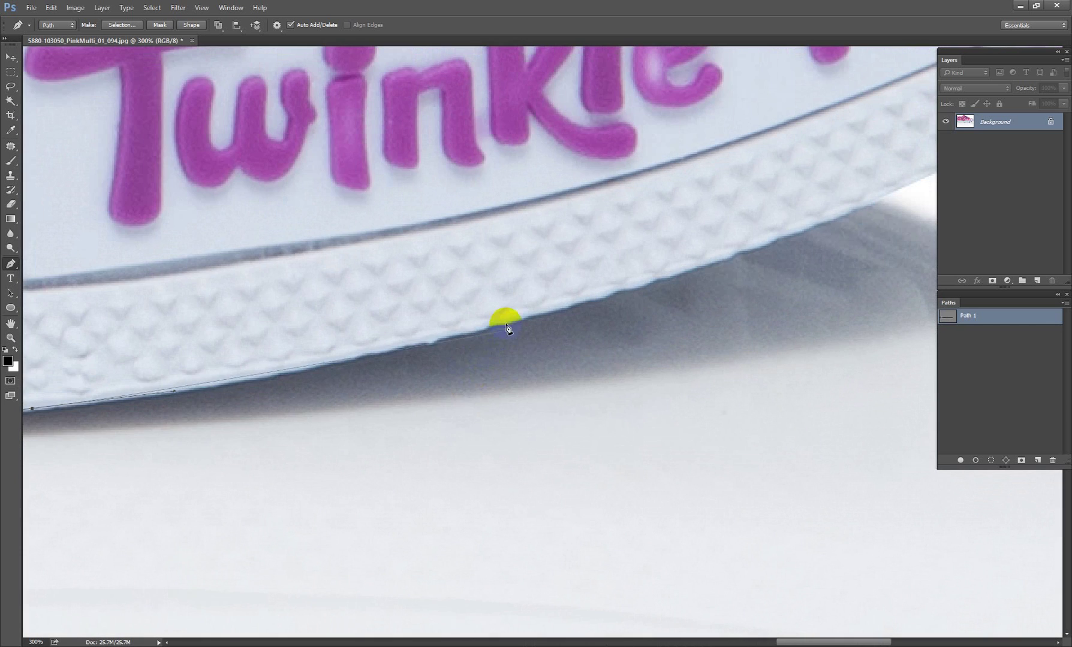
{"action": "left_click", "coordinate": [508, 319]}
{"action": "left_click", "coordinate": [639, 278]}
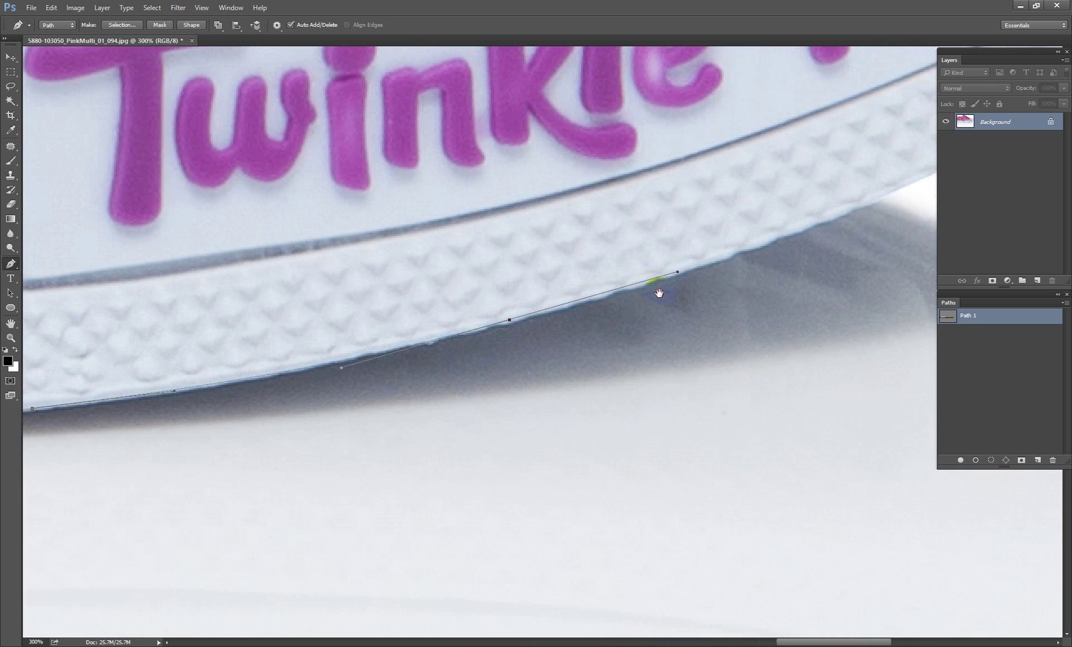
Add curved anchors along the sole below the Toes lettering
{"action": "left_click_drag", "start_coordinate": [662, 293], "coordinate": [380, 421]}
{"action": "left_click", "coordinate": [538, 342]}
{"action": "mouse_move", "coordinate": [539, 343]}
{"action": "left_mouse_down"}
{"action": "mouse_move", "coordinate": [603, 312]}
{"action": "mouse_move", "coordinate": [296, 456]}
{"action": "left_mouse_up"}
{"action": "left_click", "coordinate": [508, 346]}
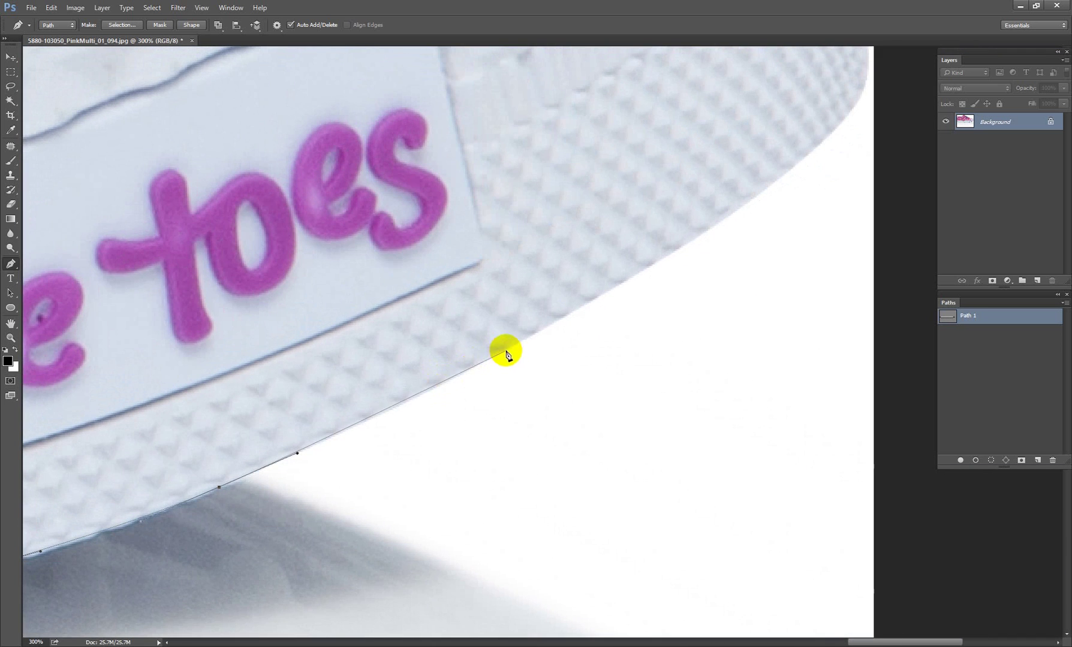
{"action": "mouse_move", "coordinate": [548, 325]}
{"action": "left_mouse_down"}
{"action": "mouse_move", "coordinate": [594, 301]}
{"action": "mouse_move", "coordinate": [338, 462]}
{"action": "left_mouse_up"}
Curve the path around the rounded toe and up its front edge
{"action": "left_click", "coordinate": [535, 322]}
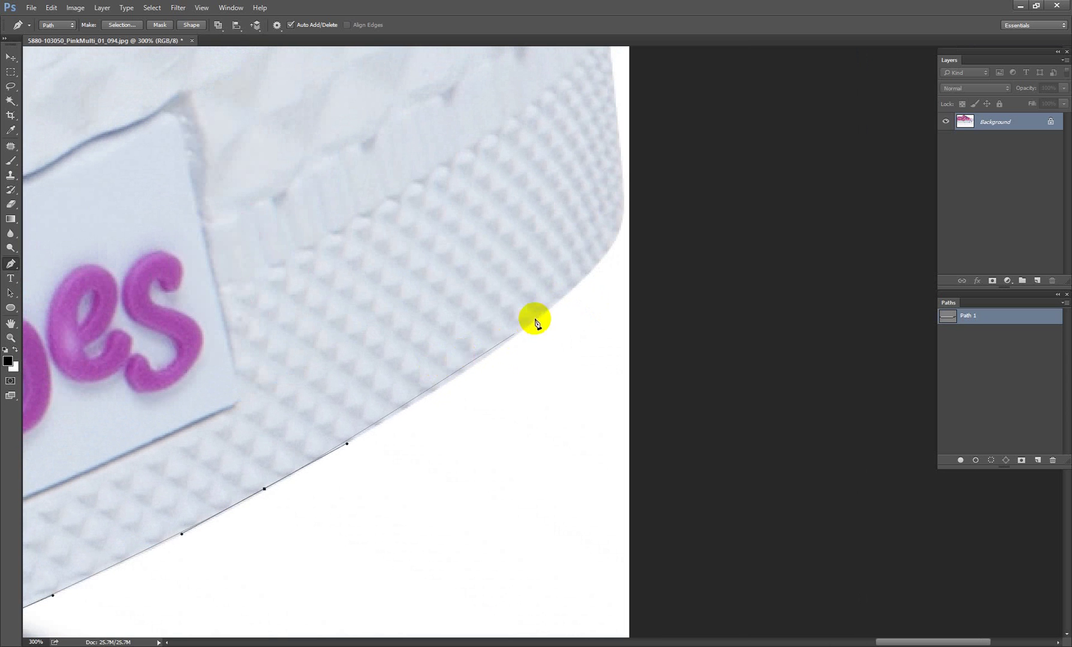
{"action": "left_click_drag", "start_coordinate": [543, 313], "coordinate": [609, 258]}
{"action": "left_click", "coordinate": [622, 207]}
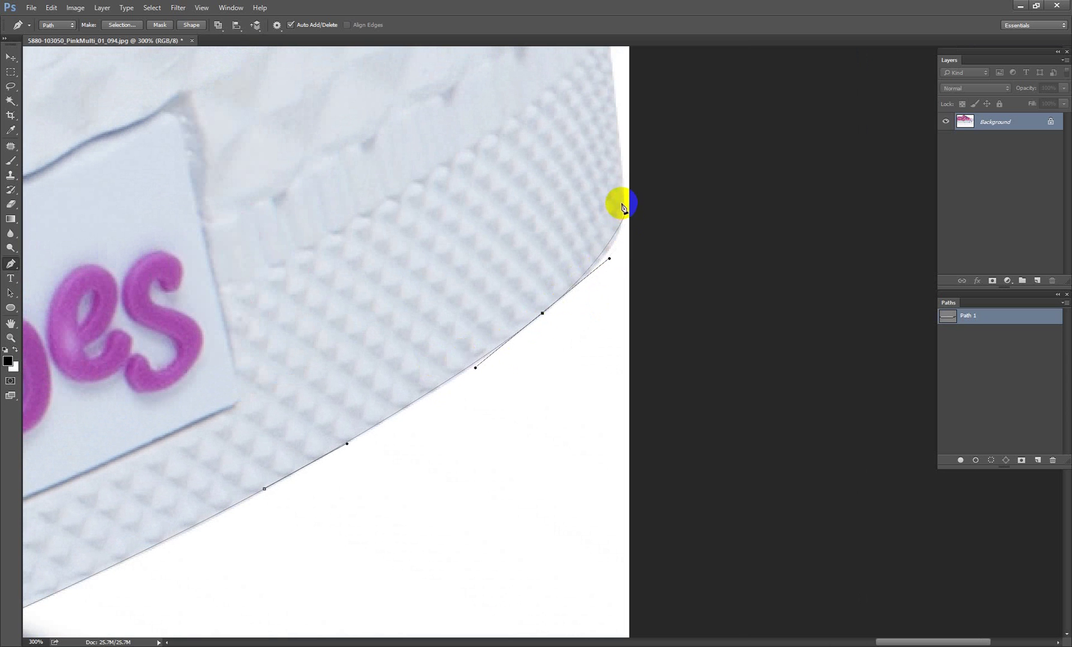
{"action": "mouse_move", "coordinate": [622, 207]}
{"action": "left_mouse_down"}
{"action": "mouse_move", "coordinate": [621, 155]}
{"action": "mouse_move", "coordinate": [616, 413]}
{"action": "left_mouse_up"}
{"action": "left_click", "coordinate": [620, 289]}
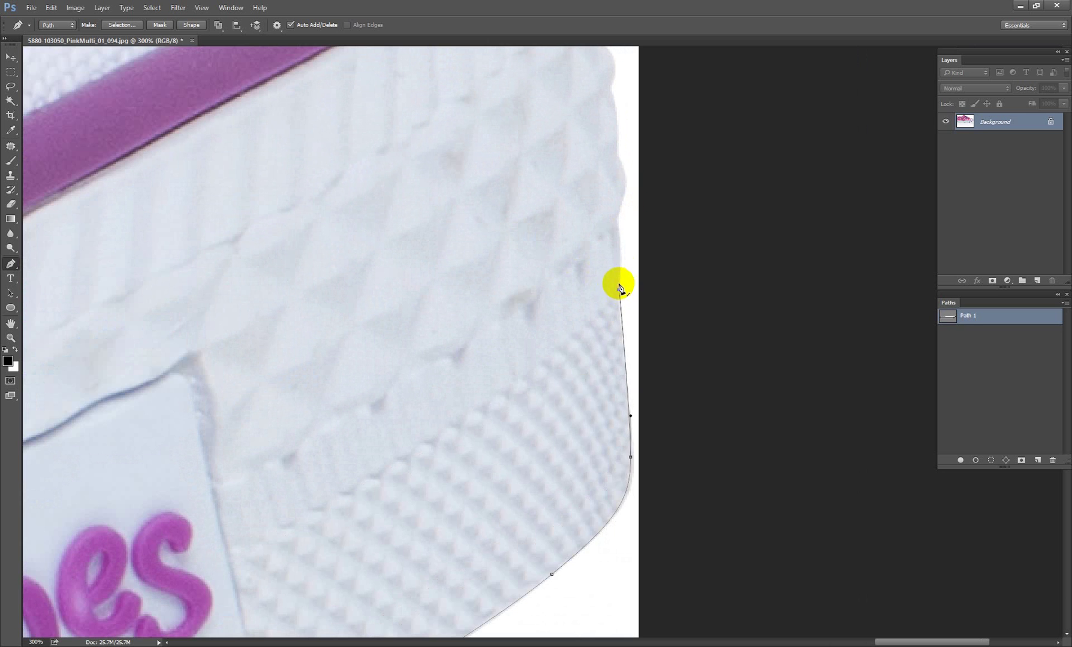
{"action": "left_click_drag", "start_coordinate": [617, 214], "coordinate": [624, 198]}
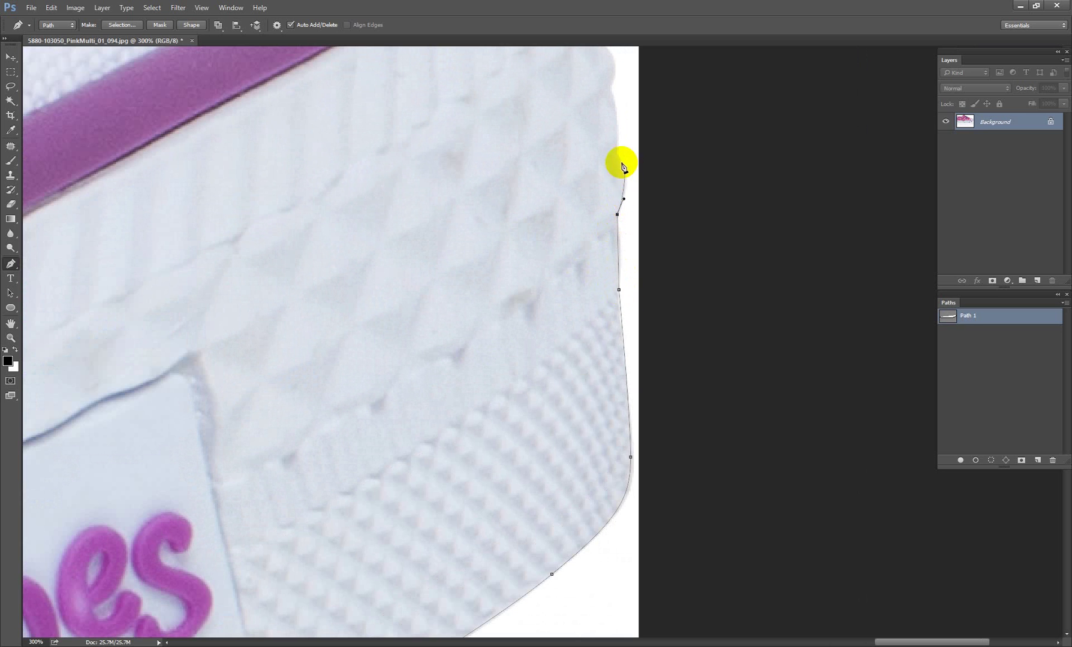
{"action": "left_click_drag", "start_coordinate": [615, 156], "coordinate": [616, 113]}
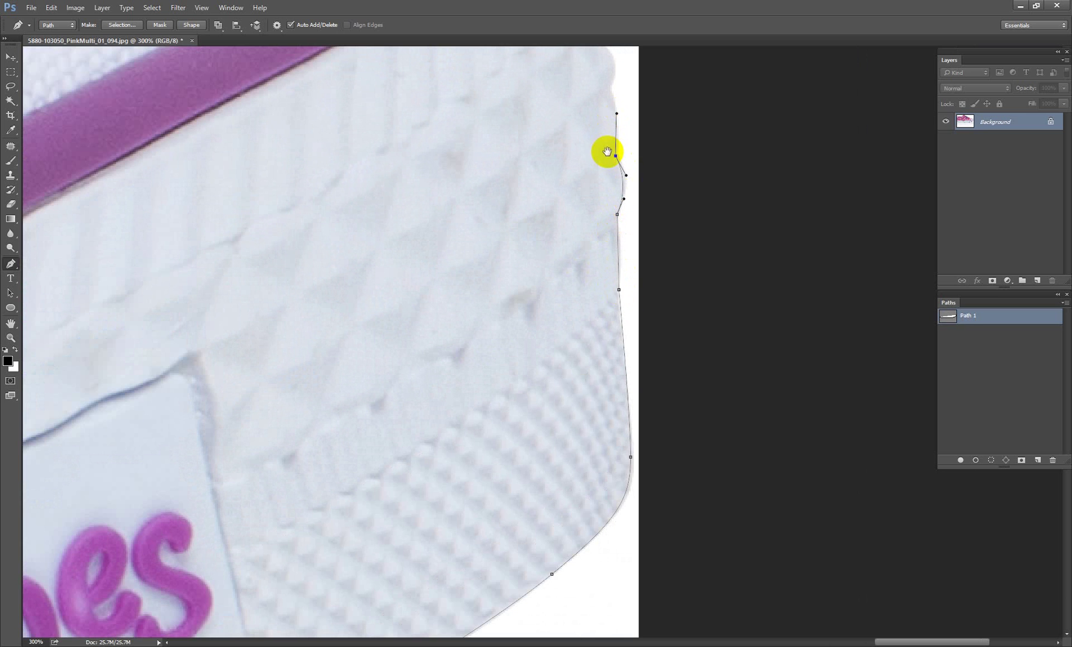
{"action": "left_click_drag", "start_coordinate": [623, 175], "coordinate": [622, 257]}
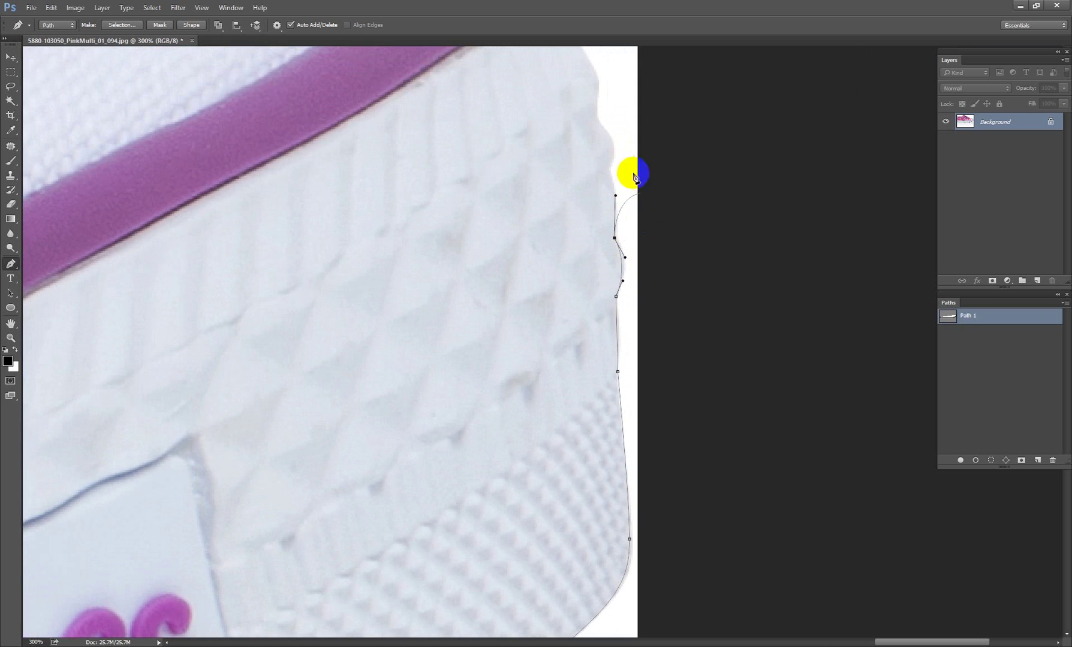
Carry the path up the toe bumper to the purple trim with curved and corner anchors
{"action": "mouse_move", "coordinate": [609, 169]}
{"action": "left_mouse_down"}
{"action": "mouse_move", "coordinate": [617, 149]}
{"action": "mouse_move", "coordinate": [591, 114]}
{"action": "mouse_move", "coordinate": [597, 73]}
{"action": "left_mouse_up"}
{"action": "left_click_drag", "start_coordinate": [645, 197], "coordinate": [573, 141]}
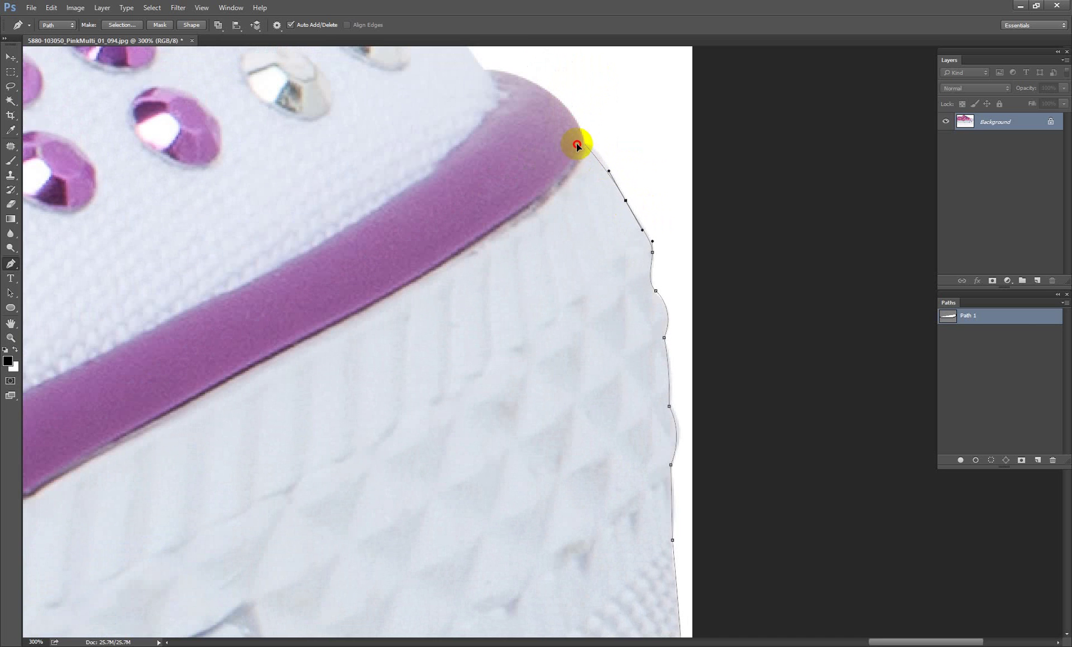
{"action": "left_click", "coordinate": [578, 120]}
{"action": "left_click_drag", "start_coordinate": [548, 97], "coordinate": [686, 220]}
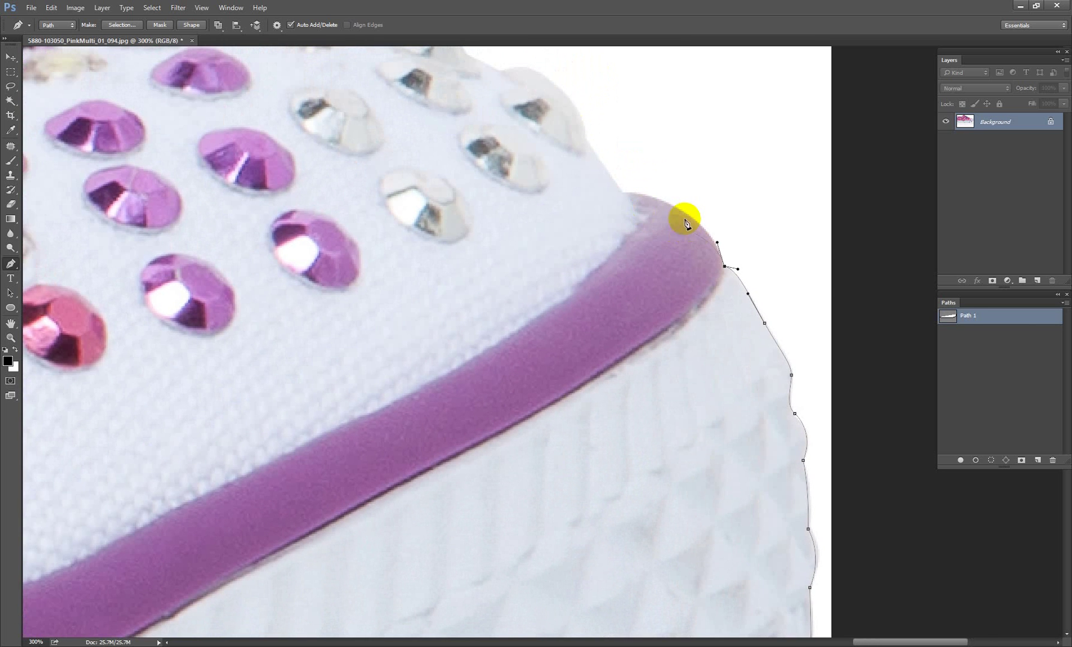
{"action": "left_click_drag", "start_coordinate": [621, 194], "coordinate": [542, 181]}
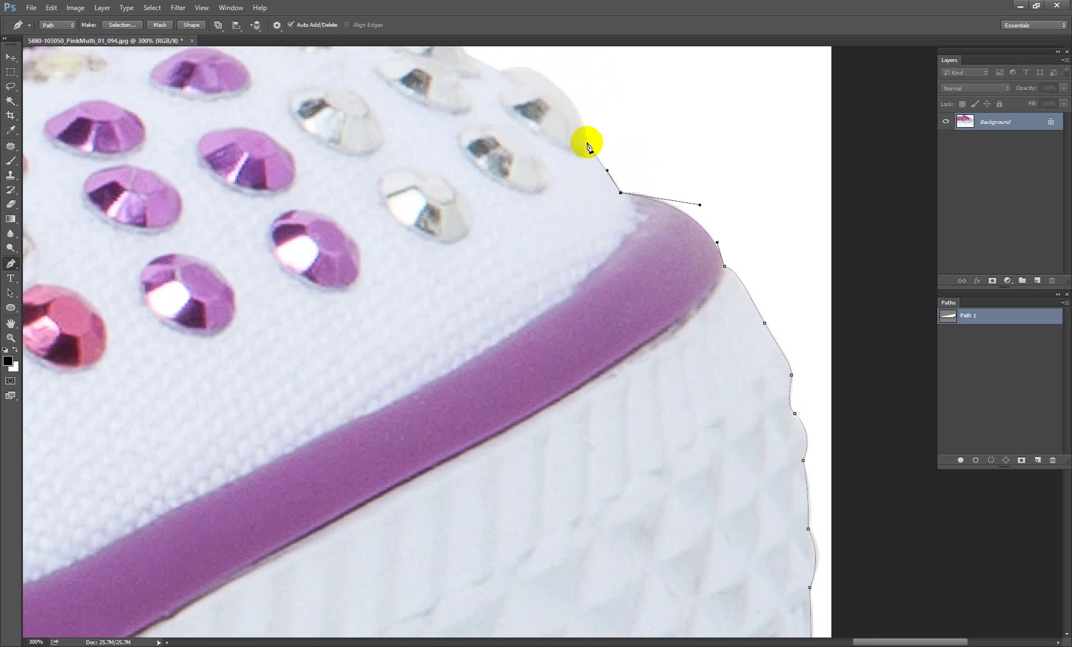
Continue the path along the rhinestone toe edge toward the upper's top
{"action": "left_click", "coordinate": [587, 138]}
{"action": "mouse_move", "coordinate": [580, 131]}
{"action": "left_mouse_down"}
{"action": "mouse_move", "coordinate": [612, 192]}
{"action": "mouse_move", "coordinate": [580, 165]}
{"action": "left_mouse_up"}
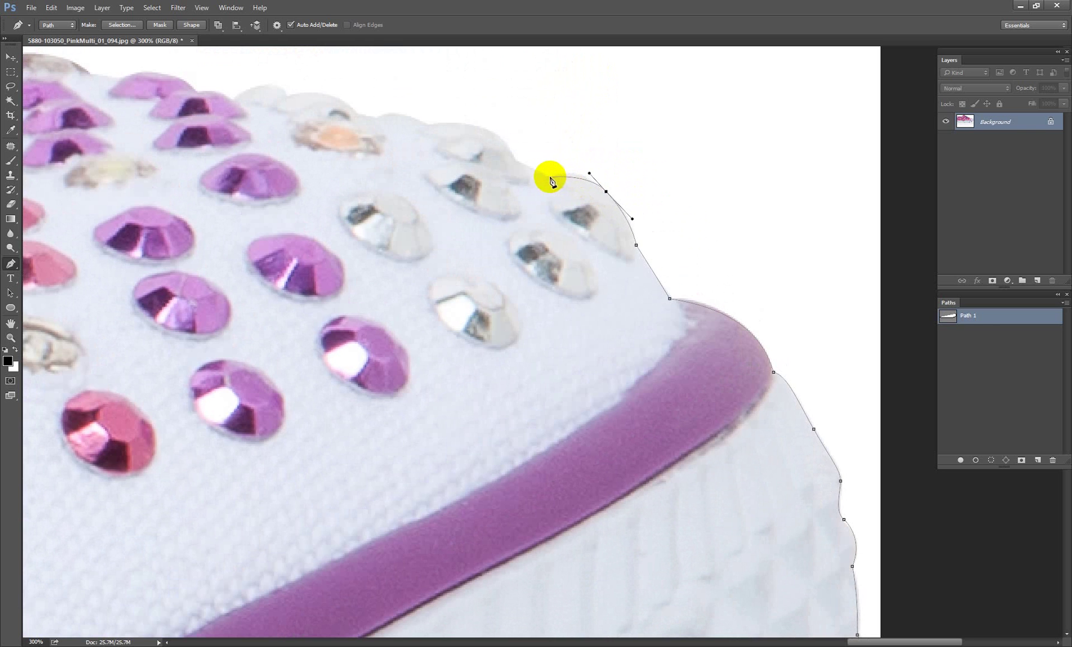
{"action": "mouse_move", "coordinate": [549, 176]}
{"action": "left_mouse_down"}
{"action": "mouse_move", "coordinate": [536, 169]}
{"action": "mouse_move", "coordinate": [629, 220]}
{"action": "mouse_move", "coordinate": [577, 177]}
{"action": "mouse_move", "coordinate": [555, 201]}
{"action": "left_mouse_up"}
{"action": "left_click", "coordinate": [518, 163]}
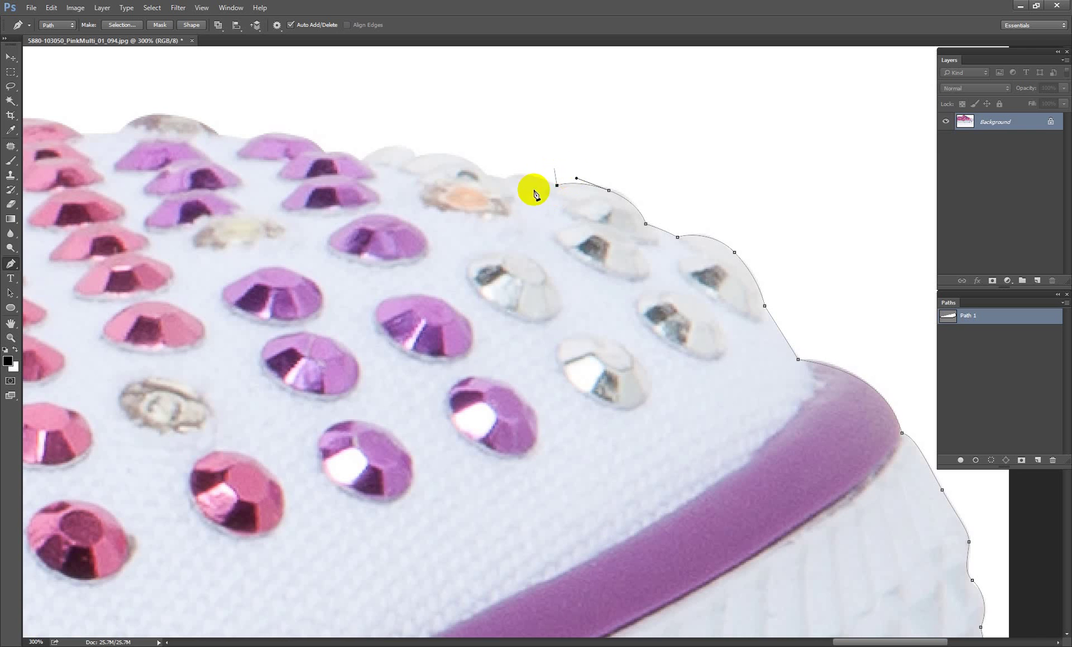
Curve the path over the first gem bumps, breaking a handle for a corner anchor
{"action": "left_click_drag", "start_coordinate": [546, 215], "coordinate": [635, 247]}
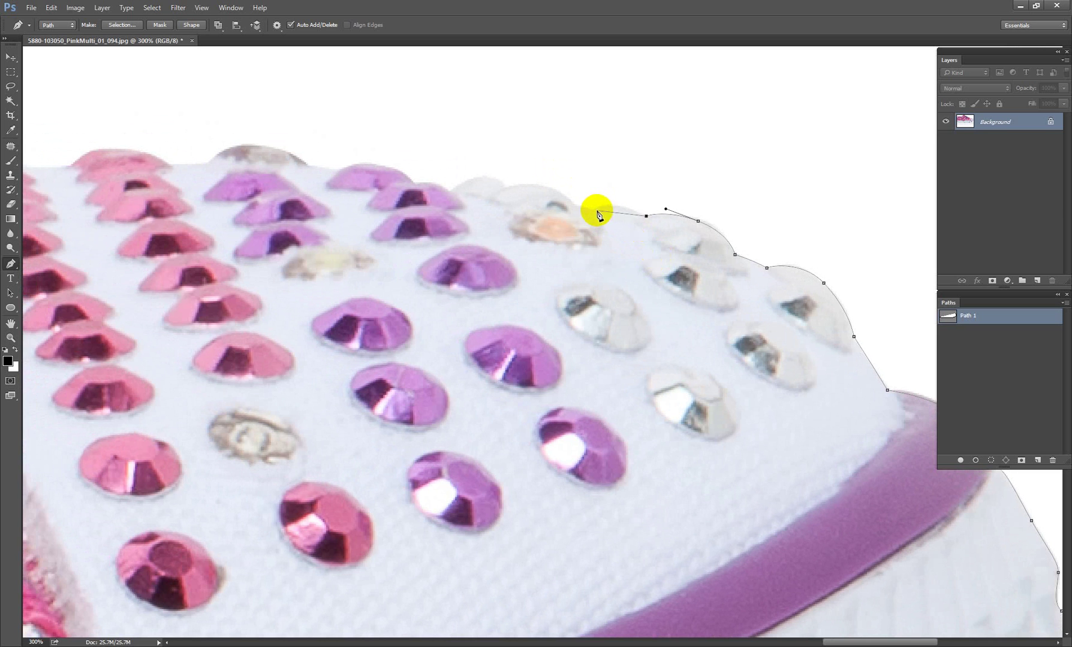
{"action": "left_click_drag", "start_coordinate": [598, 212], "coordinate": [579, 221]}
{"action": "left_click", "coordinate": [597, 212]}
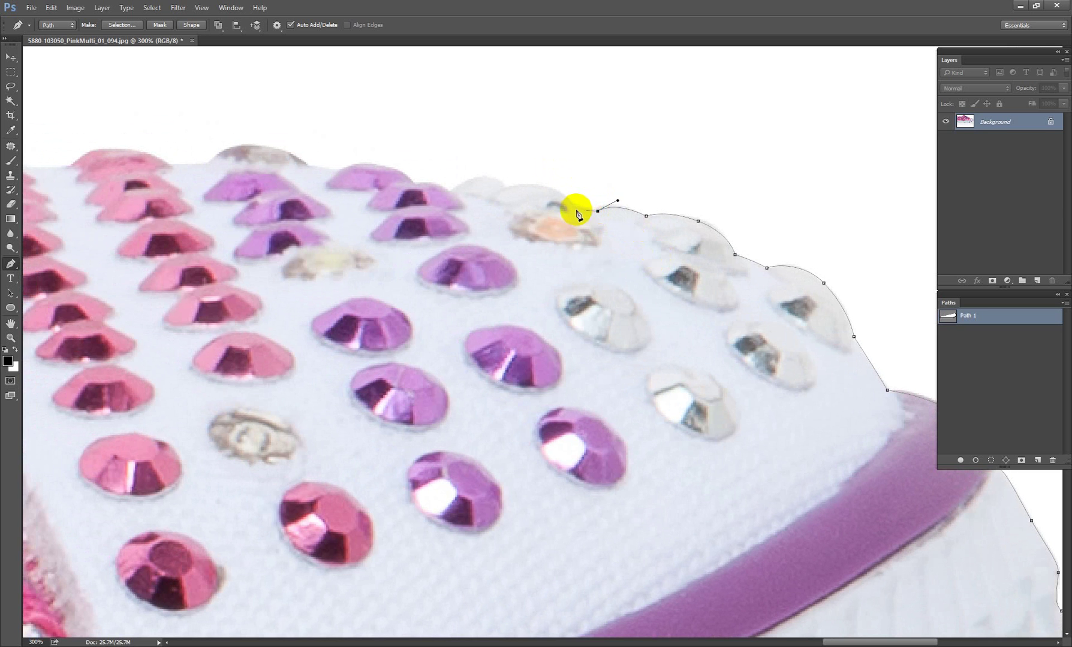
{"action": "left_click", "coordinate": [576, 208]}
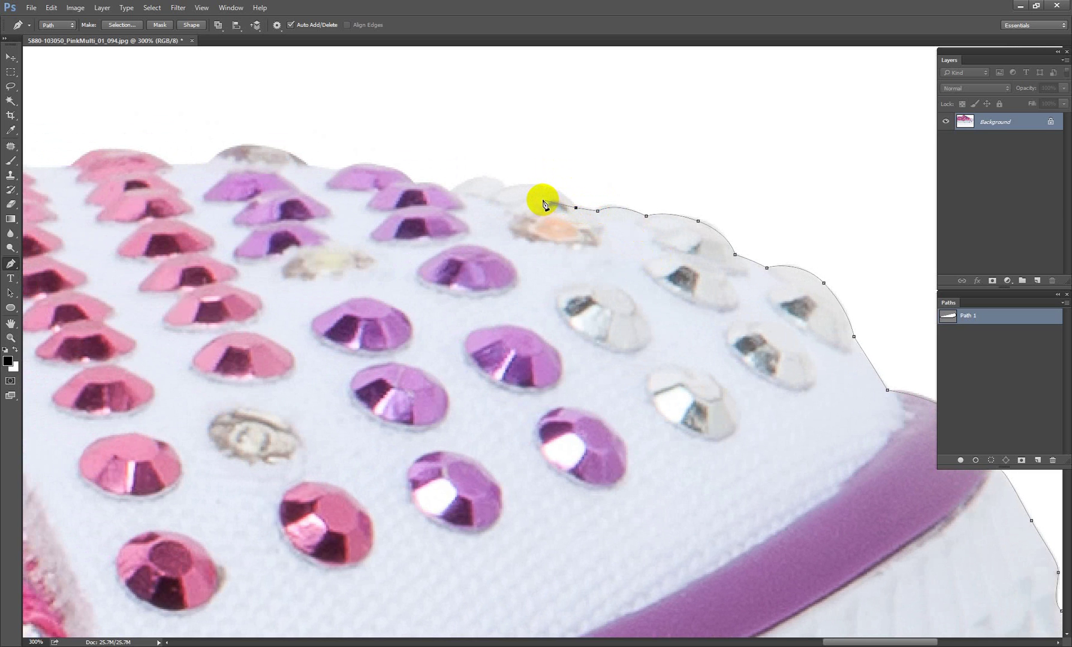
{"action": "left_click", "coordinate": [504, 191]}
{"action": "mouse_move", "coordinate": [504, 191]}
{"action": "left_mouse_down"}
{"action": "mouse_move", "coordinate": [462, 199]}
{"action": "mouse_move", "coordinate": [501, 178]}
{"action": "mouse_move", "coordinate": [445, 181]}
{"action": "left_mouse_up"}
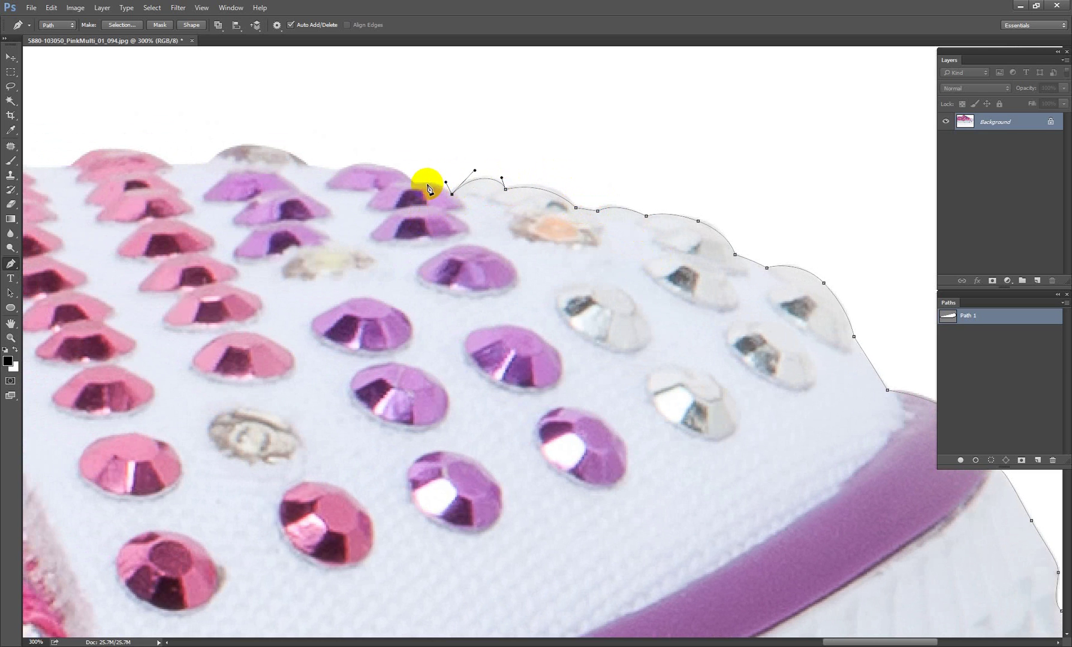
{"action": "left_click", "coordinate": [416, 184]}
Trace over the remaining rounded gems to where the white strip meets the pink fabric
{"action": "mouse_move", "coordinate": [378, 166]}
{"action": "left_mouse_down"}
{"action": "mouse_move", "coordinate": [352, 164]}
{"action": "mouse_move", "coordinate": [476, 197]}
{"action": "left_mouse_up"}
{"action": "left_click", "coordinate": [337, 171]}
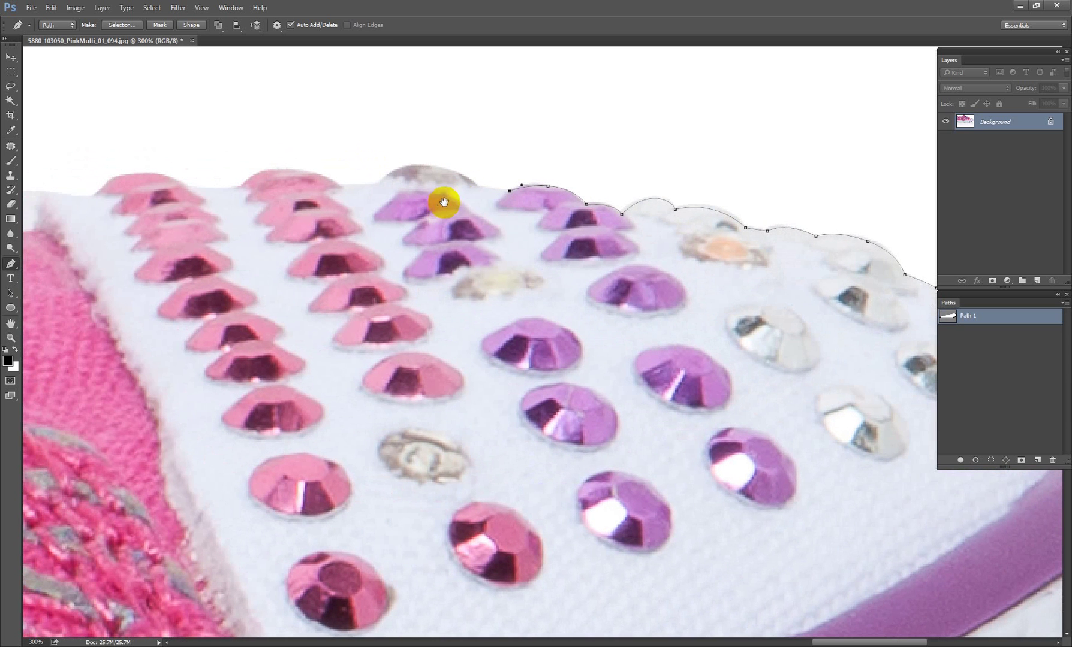
{"action": "left_click", "coordinate": [476, 186]}
{"action": "mouse_move", "coordinate": [422, 163]}
{"action": "left_mouse_down"}
{"action": "mouse_move", "coordinate": [386, 163]}
{"action": "mouse_move", "coordinate": [529, 196]}
{"action": "mouse_move", "coordinate": [444, 180]}
{"action": "left_mouse_up"}
{"action": "left_click", "coordinate": [378, 186]}
{"action": "left_click", "coordinate": [534, 194]}
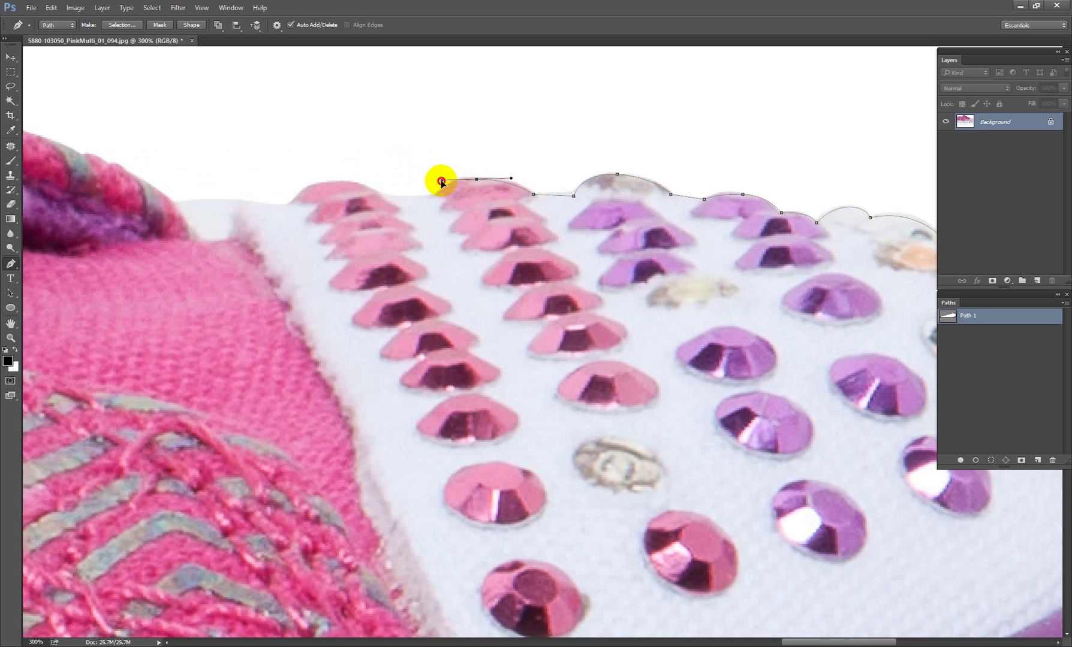
{"action": "left_click", "coordinate": [435, 197]}
{"action": "left_click_drag", "start_coordinate": [383, 213], "coordinate": [557, 222]}
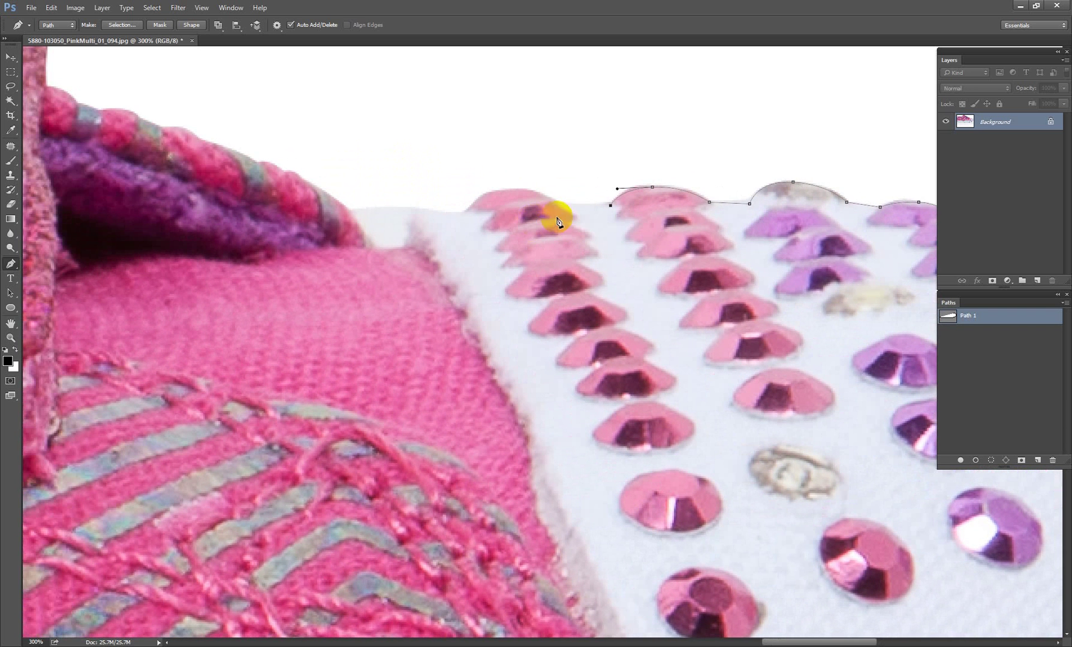
{"action": "left_click", "coordinate": [560, 206]}
Anchor the path where white meets pink fabric and along the collar edge
{"action": "mouse_move", "coordinate": [555, 215]}
{"action": "left_mouse_down"}
{"action": "mouse_move", "coordinate": [677, 239]}
{"action": "mouse_move", "coordinate": [635, 228]}
{"action": "left_mouse_up"}
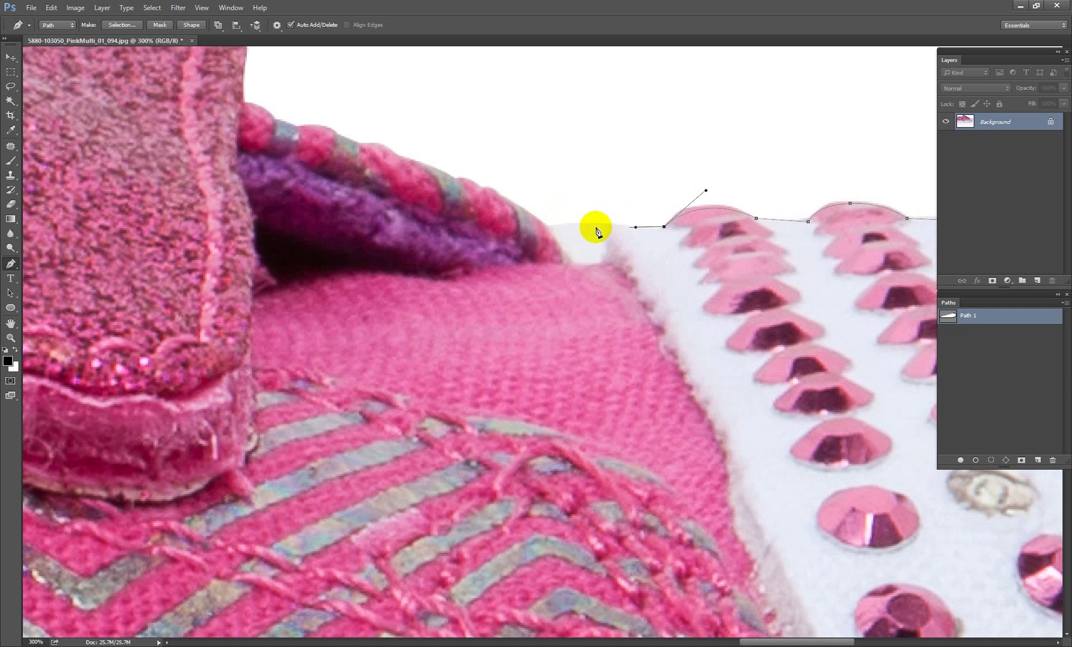
{"action": "left_click", "coordinate": [546, 227]}
{"action": "left_click_drag", "start_coordinate": [549, 228], "coordinate": [659, 258]}
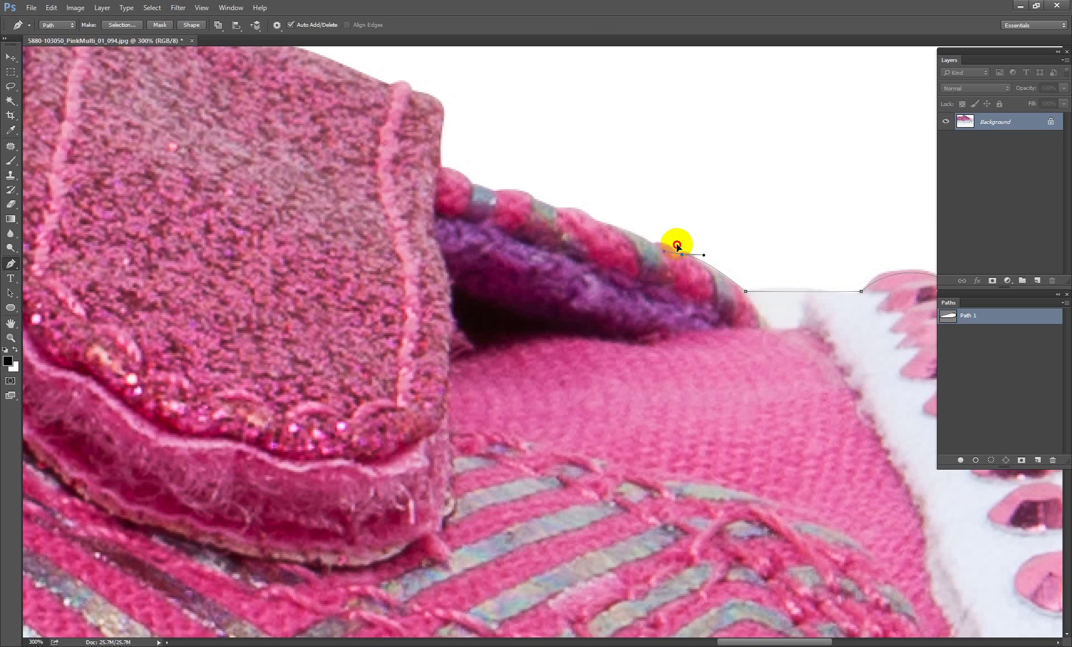
{"action": "left_click", "coordinate": [654, 244]}
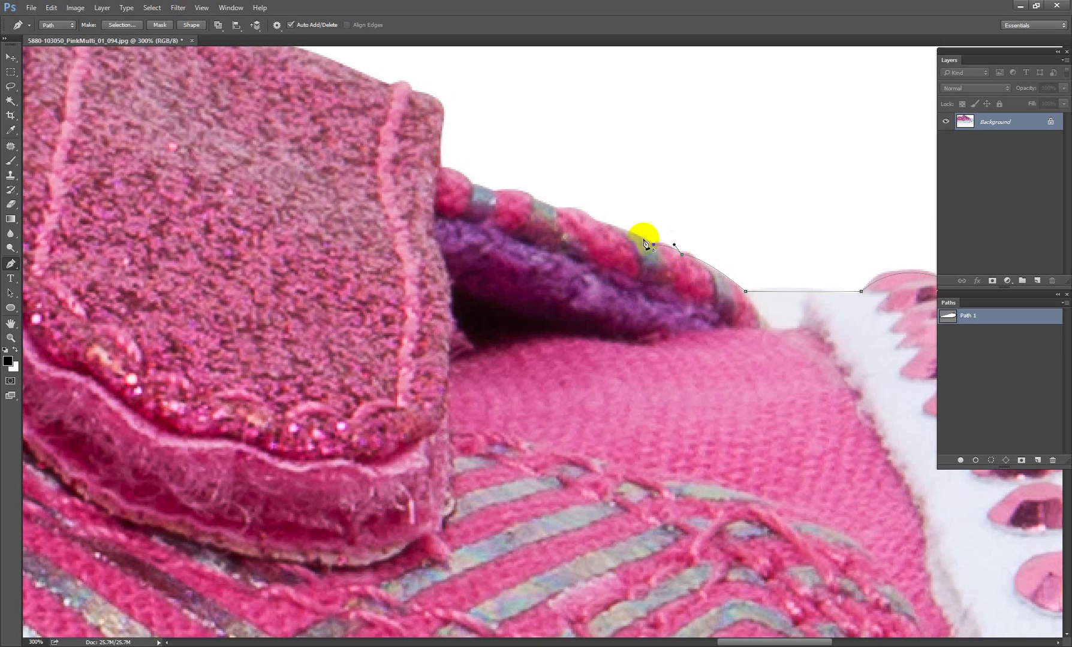
Curve the path along the braided pink trim up toward the strap
{"action": "left_click", "coordinate": [594, 222]}
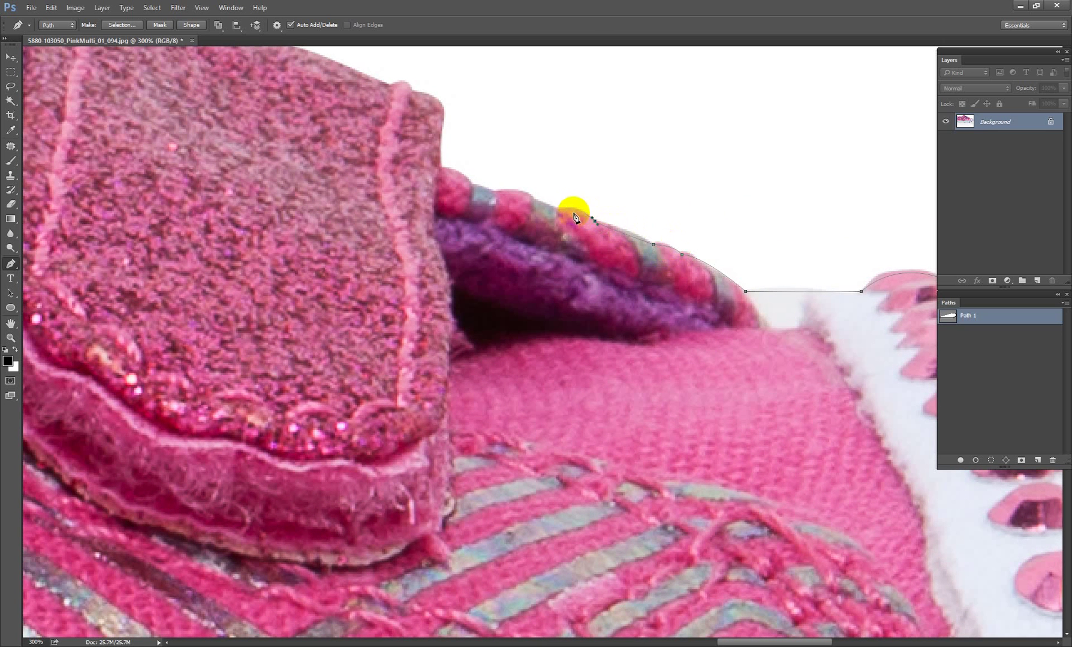
{"action": "left_click_drag", "start_coordinate": [556, 209], "coordinate": [537, 204]}
{"action": "left_click", "coordinate": [536, 203]}
{"action": "left_click_drag", "start_coordinate": [470, 185], "coordinate": [448, 176]}
{"action": "mouse_move", "coordinate": [440, 123]}
{"action": "left_mouse_down"}
{"action": "mouse_move", "coordinate": [495, 280]}
{"action": "mouse_move", "coordinate": [462, 249]}
{"action": "left_mouse_up"}
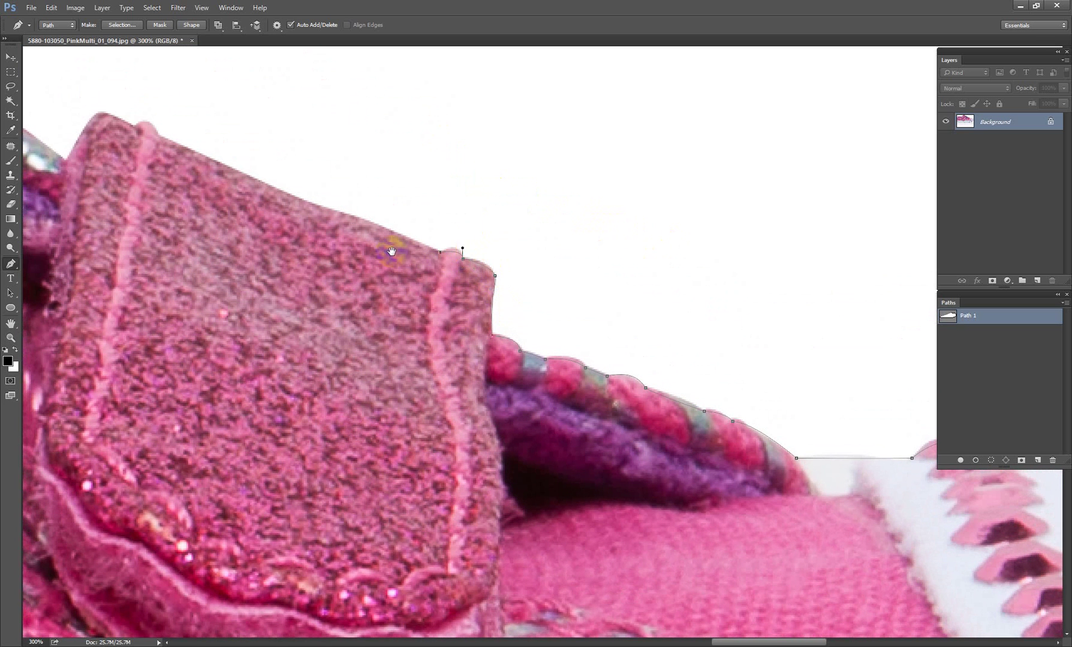
Trace anchors around the pink strap's corner and along its top edge to the far corner
{"action": "left_click_drag", "start_coordinate": [297, 212], "coordinate": [491, 281]}
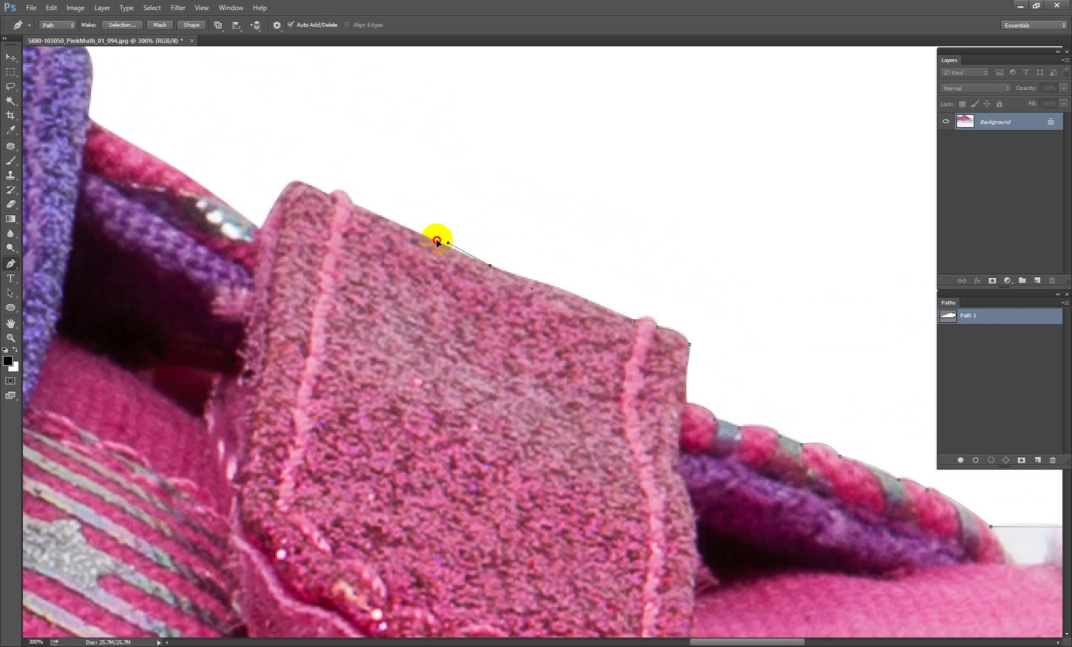
{"action": "left_click_drag", "start_coordinate": [384, 232], "coordinate": [581, 308]}
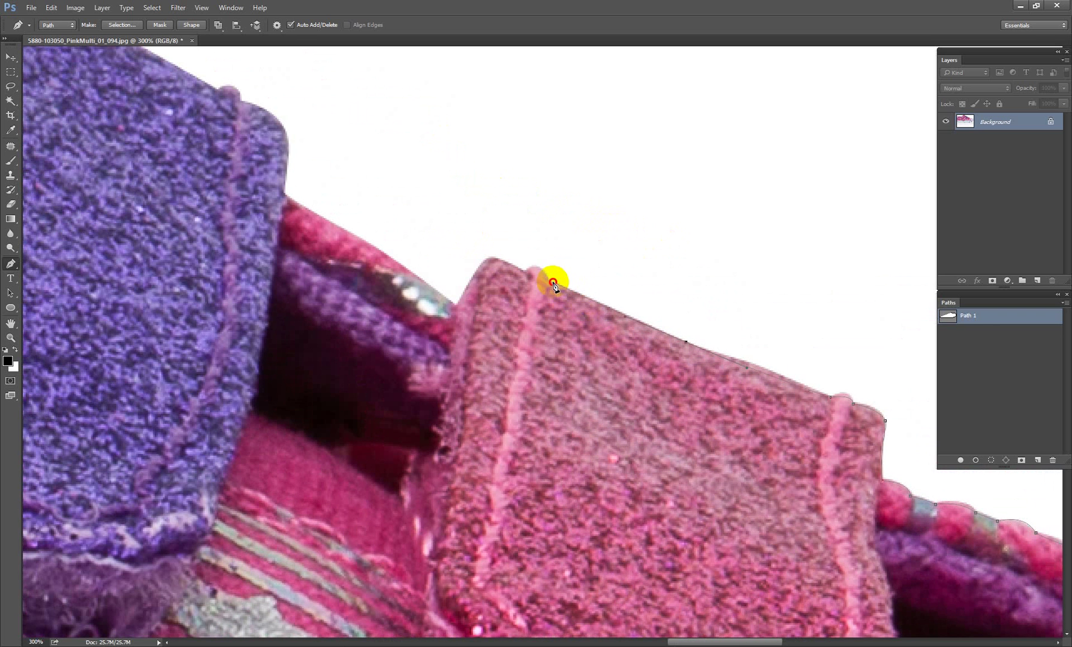
{"action": "mouse_move", "coordinate": [554, 281]}
{"action": "left_mouse_down"}
{"action": "mouse_move", "coordinate": [538, 264]}
{"action": "mouse_move", "coordinate": [479, 267]}
{"action": "mouse_move", "coordinate": [558, 247]}
{"action": "mouse_move", "coordinate": [610, 342]}
{"action": "left_mouse_up"}
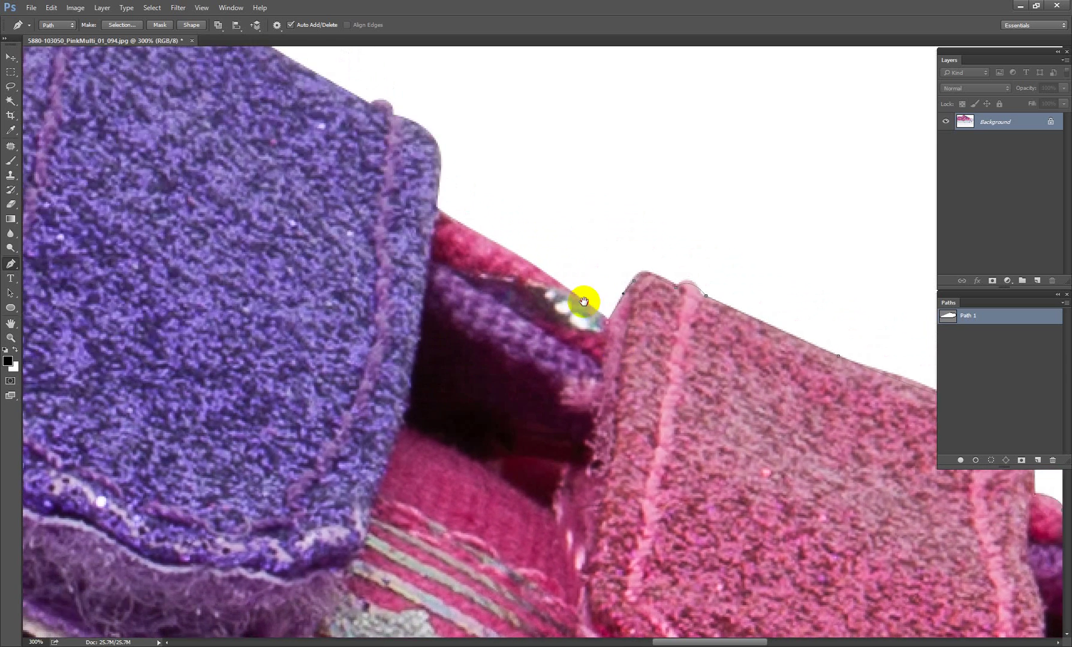
{"action": "left_click", "coordinate": [511, 299]}
{"action": "mouse_move", "coordinate": [512, 299]}
{"action": "left_mouse_down"}
{"action": "mouse_move", "coordinate": [510, 275]}
{"action": "mouse_move", "coordinate": [462, 250]}
{"action": "mouse_move", "coordinate": [468, 195]}
{"action": "left_mouse_up"}
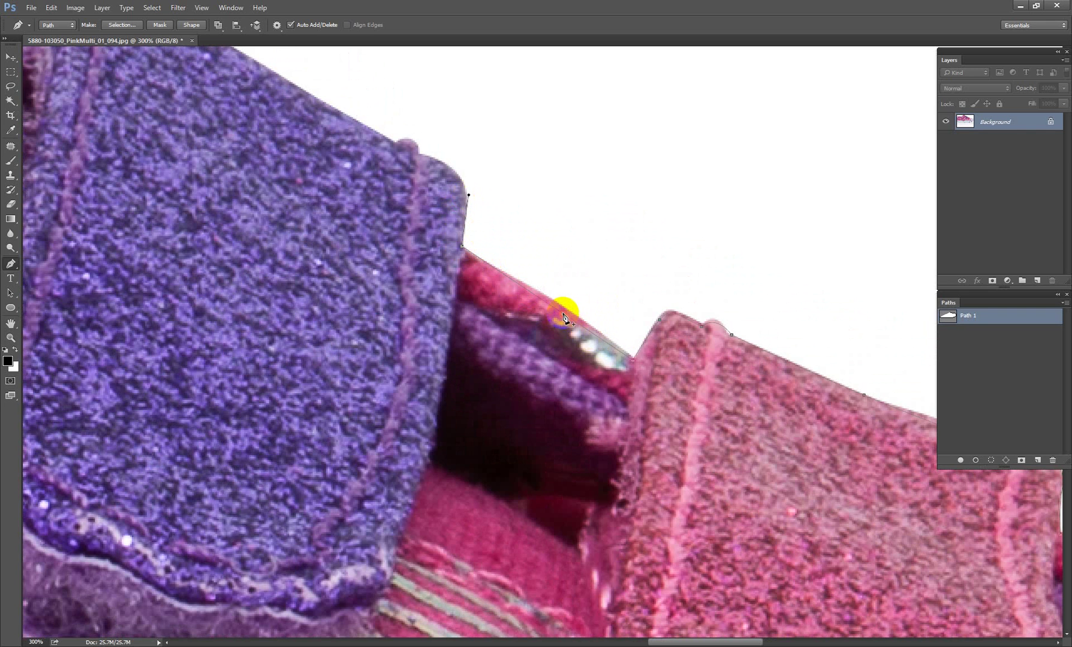
Undo the accidental closing segment and bring the purple strap's corner into view
{"action": "left_click_drag", "start_coordinate": [630, 359], "coordinate": [674, 365]}
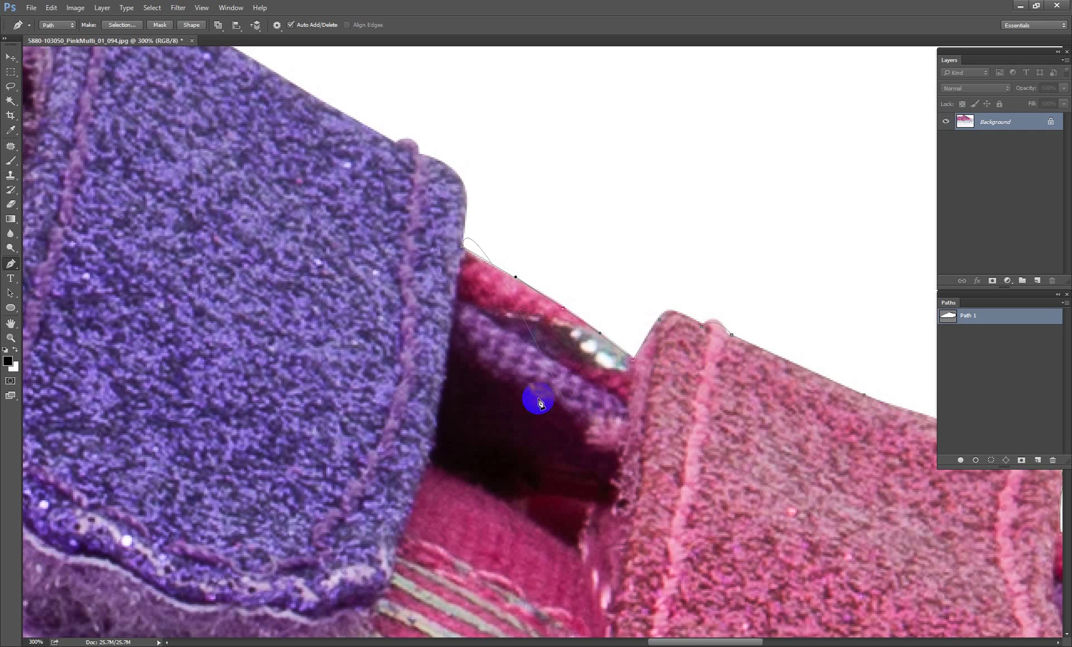
{"action": "left_click", "coordinate": [414, 364]}
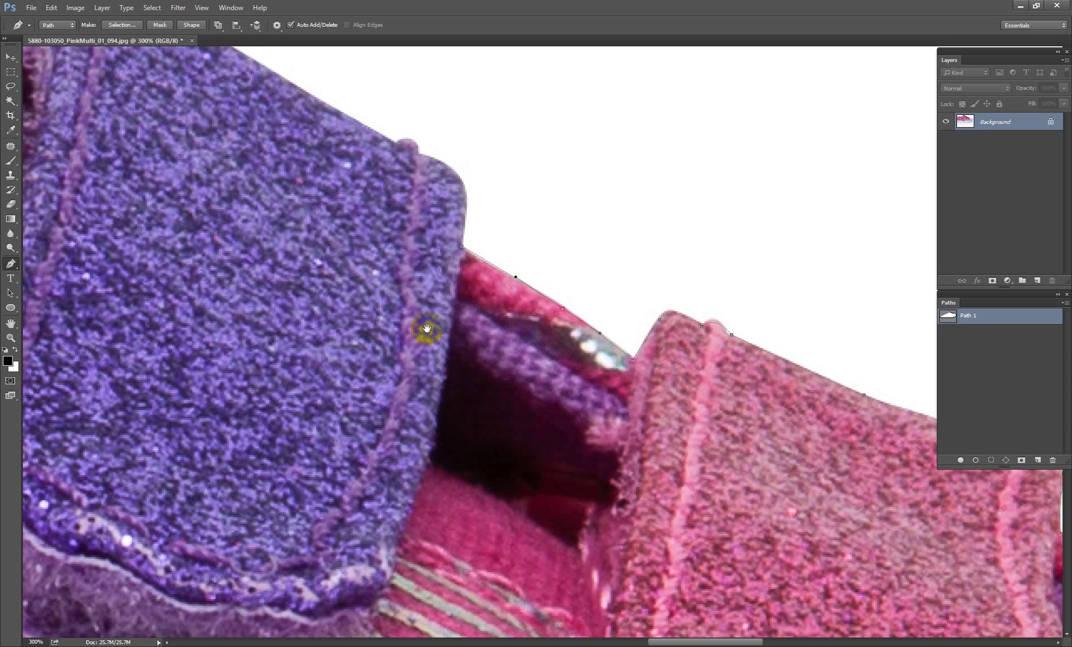
{"action": "left_click_drag", "start_coordinate": [423, 330], "coordinate": [460, 369]}
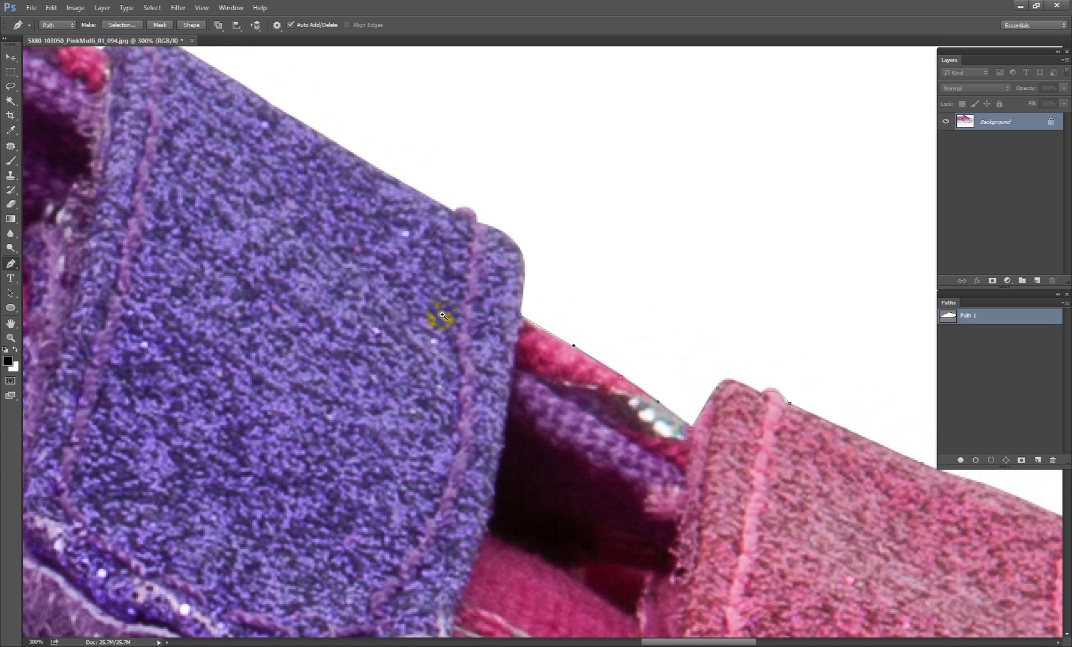
Zoom to 400% and run anchors up the purple strap's edge to its far corner
{"action": "scroll", "coordinate": [440, 318], "scroll_direction": "up", "scroll_amount": 1}
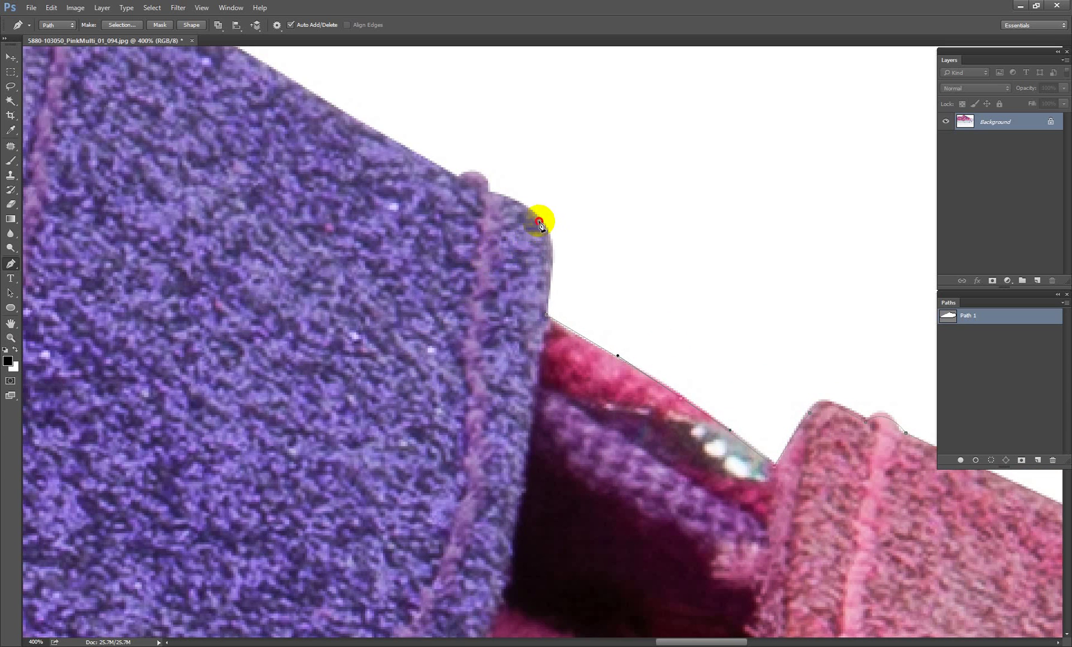
{"action": "mouse_move", "coordinate": [555, 244]}
{"action": "left_mouse_down"}
{"action": "mouse_move", "coordinate": [522, 199]}
{"action": "mouse_move", "coordinate": [463, 171]}
{"action": "left_mouse_up"}
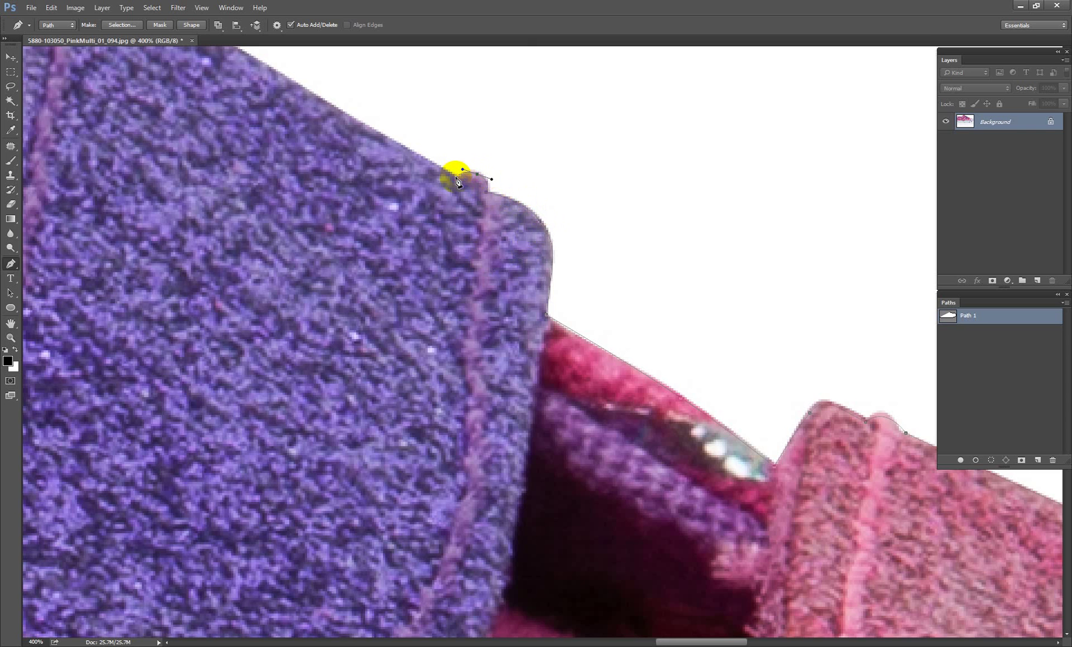
{"action": "left_click_drag", "start_coordinate": [454, 172], "coordinate": [706, 355]}
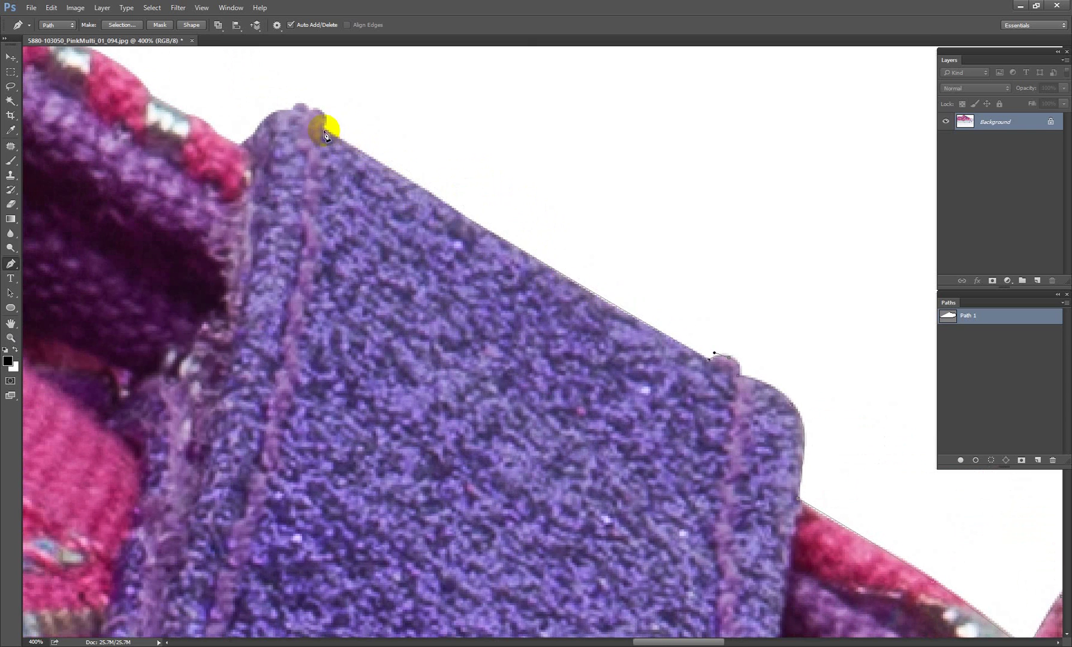
{"action": "left_click", "coordinate": [324, 128]}
{"action": "left_click", "coordinate": [518, 246]}
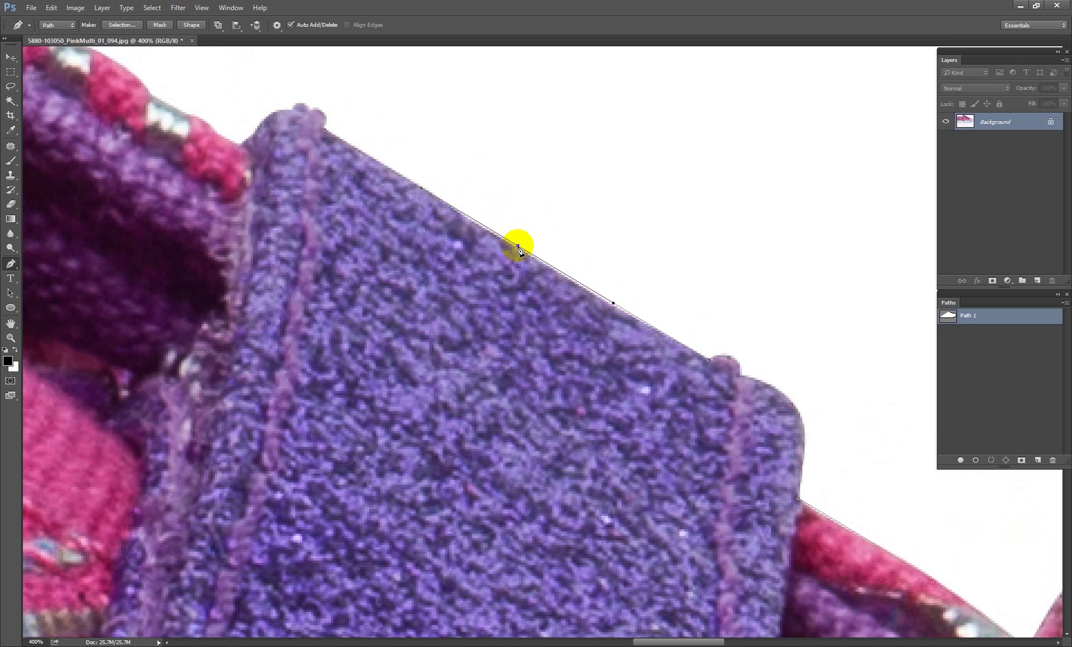
{"action": "left_click_drag", "start_coordinate": [408, 221], "coordinate": [632, 335]}
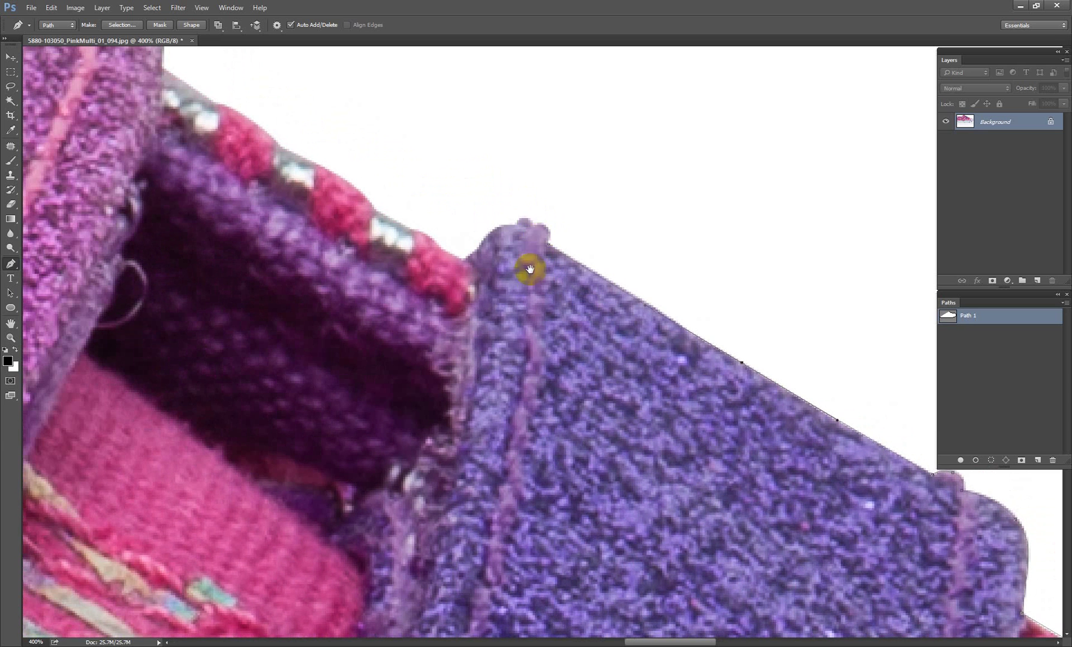
Round the strap's top corner and curve the path onto the braided trim
{"action": "left_click", "coordinate": [527, 225]}
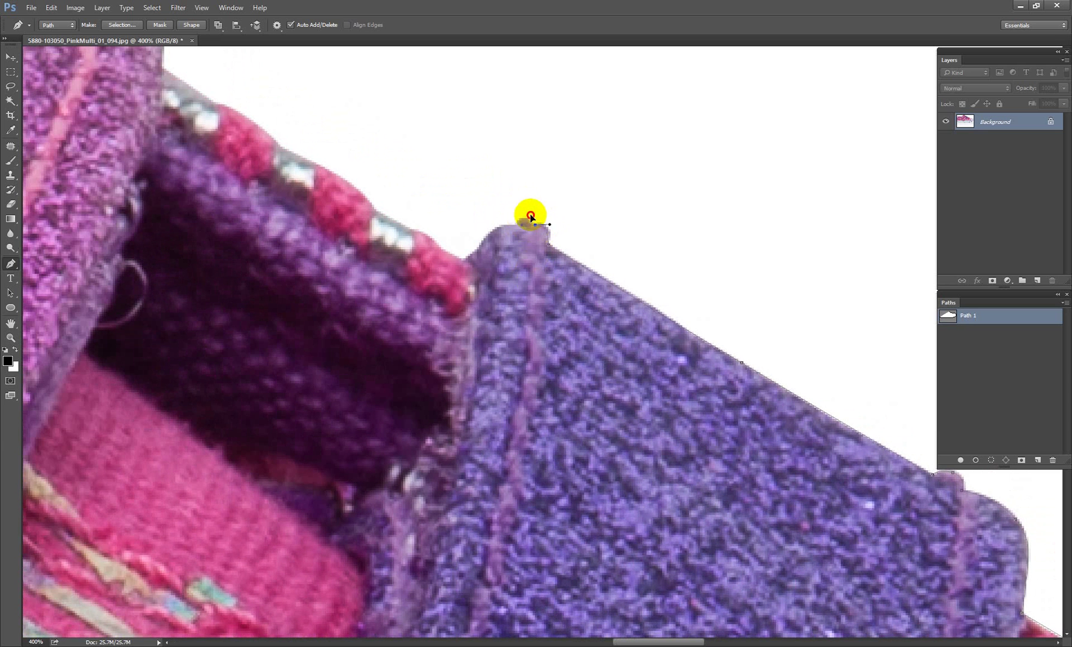
{"action": "left_click", "coordinate": [483, 240]}
{"action": "left_click", "coordinate": [435, 237]}
{"action": "left_click", "coordinate": [375, 211]}
{"action": "mouse_move", "coordinate": [375, 211]}
{"action": "left_mouse_down"}
{"action": "mouse_move", "coordinate": [654, 348]}
{"action": "mouse_move", "coordinate": [582, 301]}
{"action": "left_mouse_up"}
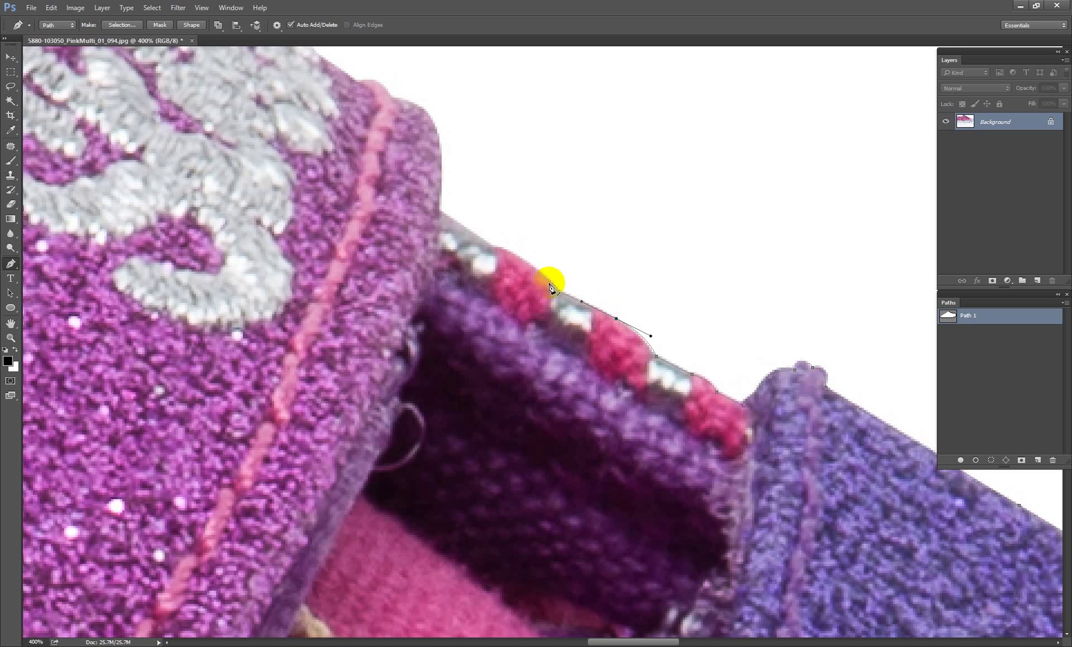
{"action": "mouse_move", "coordinate": [522, 256]}
{"action": "left_mouse_down"}
{"action": "mouse_move", "coordinate": [490, 244]}
{"action": "mouse_move", "coordinate": [539, 264]}
{"action": "left_mouse_up"}
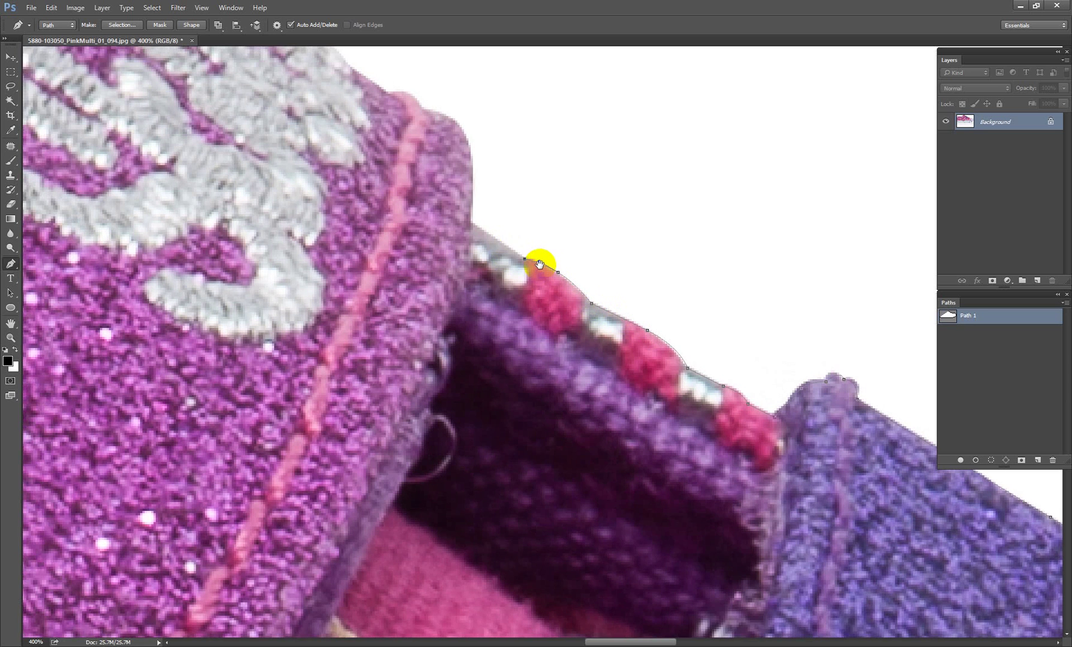
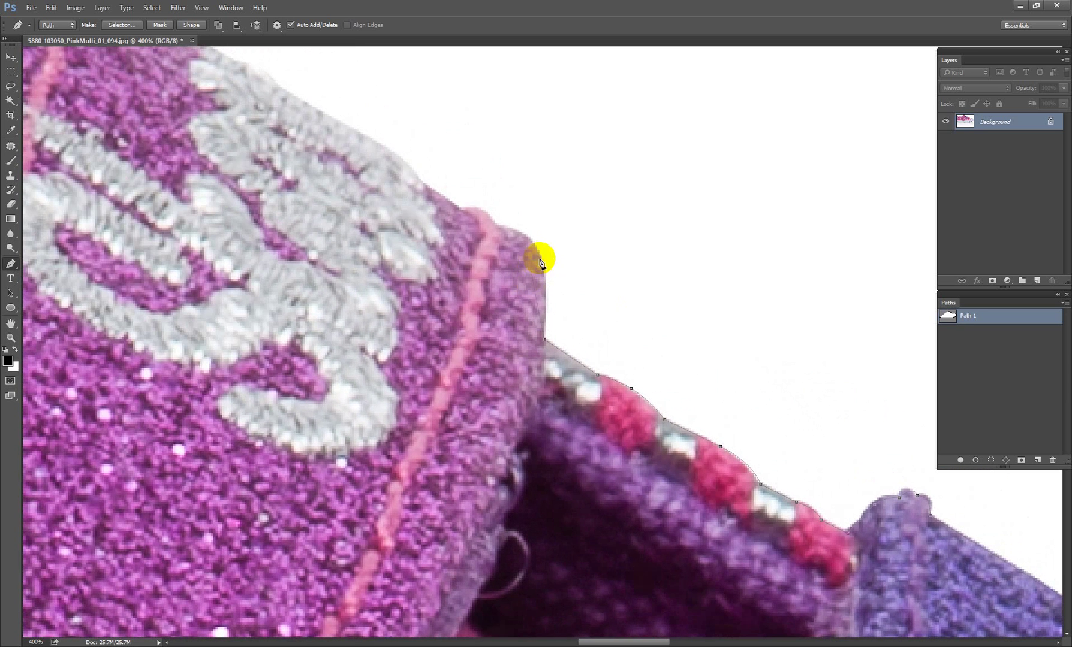
Trace the purple glitter panel's outer edge upward past the lettering with curved anchors
{"action": "mouse_move", "coordinate": [537, 249]}
{"action": "left_mouse_down"}
{"action": "mouse_move", "coordinate": [520, 222]}
{"action": "mouse_move", "coordinate": [433, 216]}
{"action": "left_mouse_up"}
{"action": "left_click", "coordinate": [497, 228]}
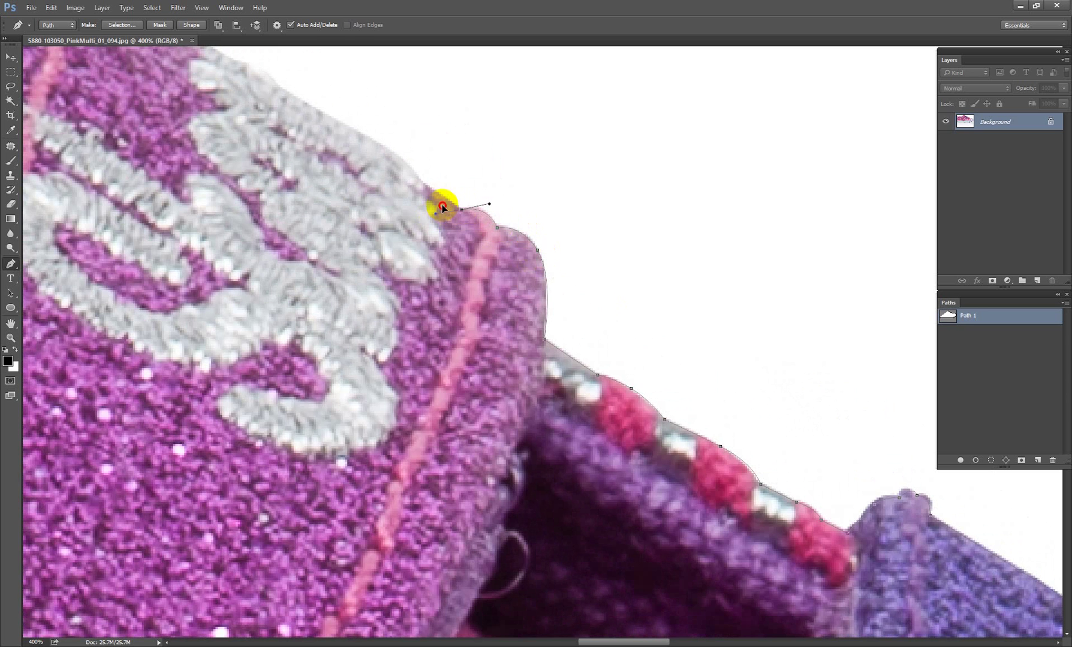
{"action": "left_click", "coordinate": [419, 178]}
{"action": "left_click_drag", "start_coordinate": [511, 296], "coordinate": [779, 415]}
{"action": "left_click", "coordinate": [620, 246]}
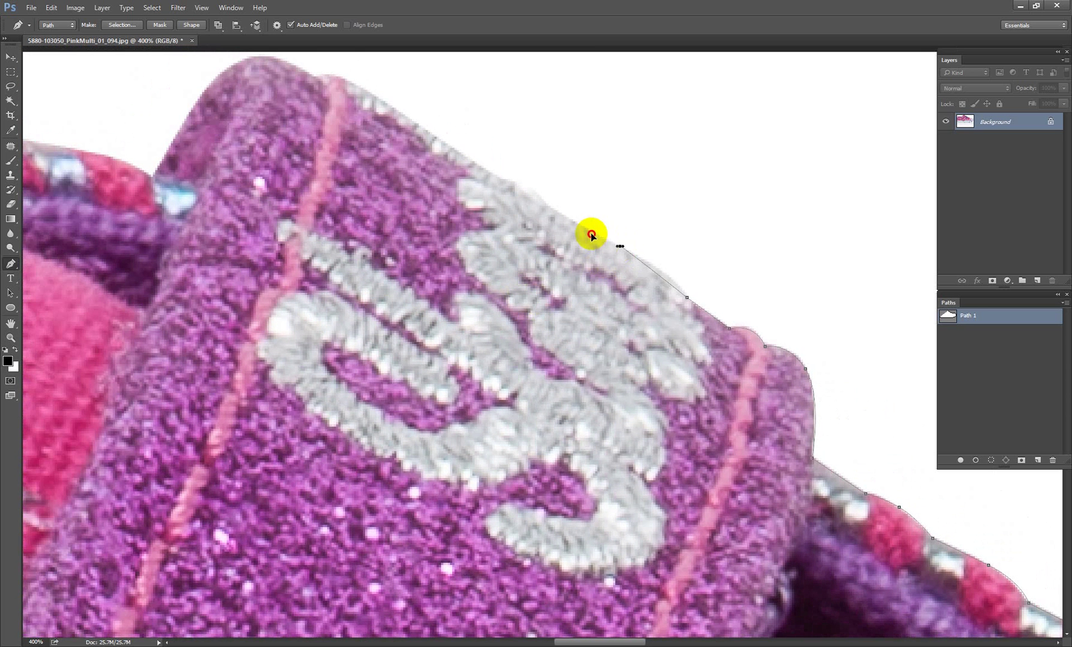
Curve the path over the panel's rounded top to where it meets the knit
{"action": "left_click_drag", "start_coordinate": [537, 196], "coordinate": [486, 176]}
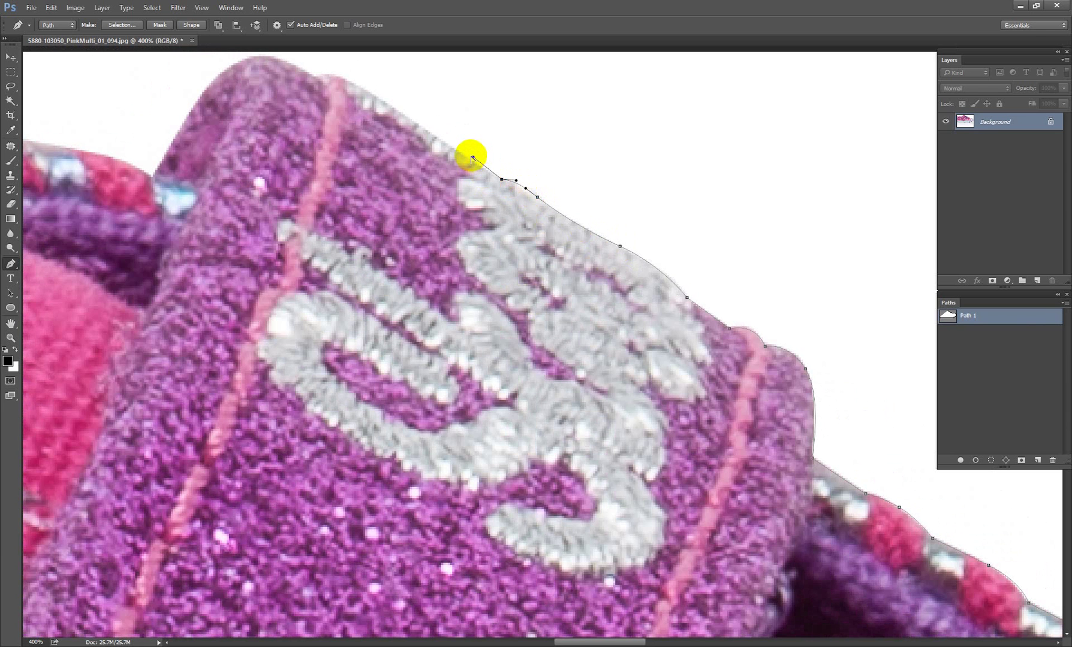
{"action": "left_click_drag", "start_coordinate": [505, 199], "coordinate": [593, 230]}
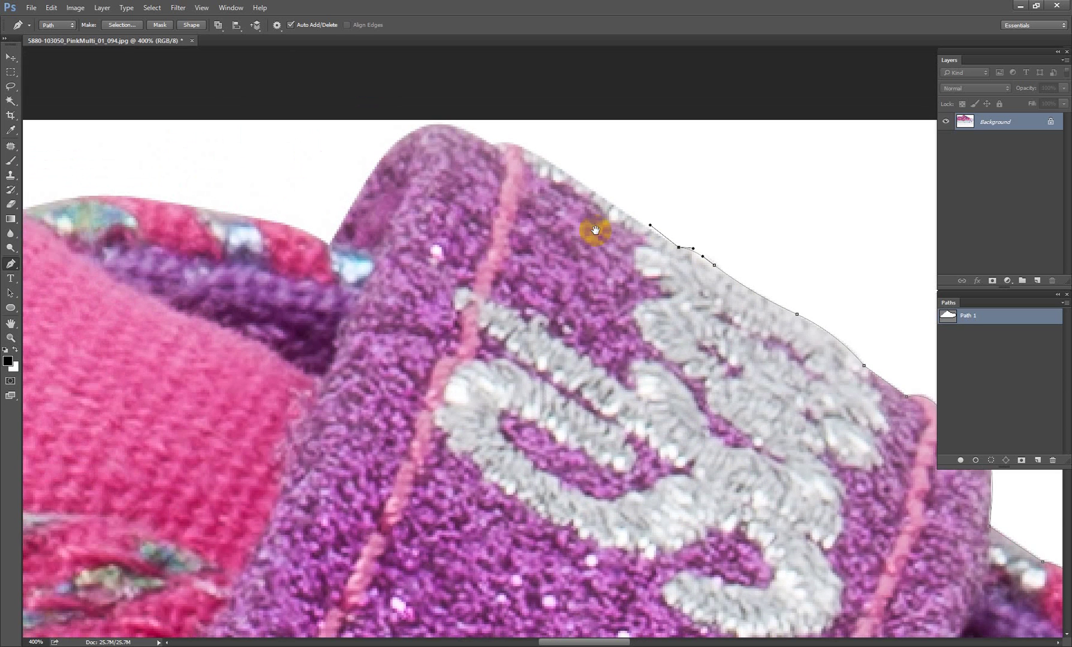
{"action": "left_click", "coordinate": [635, 222]}
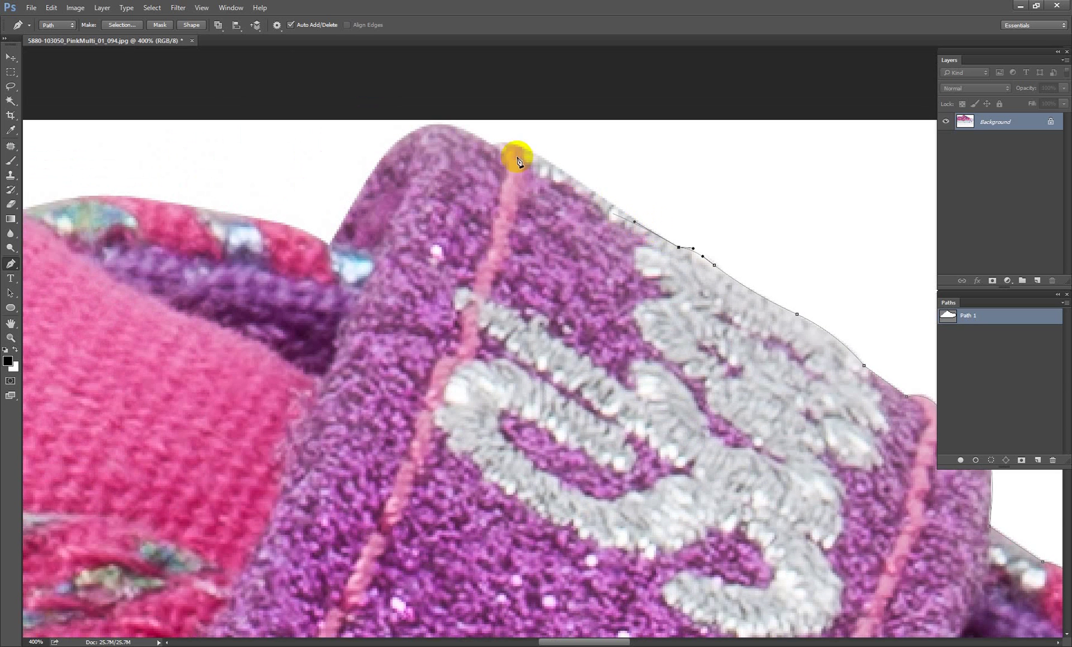
{"action": "mouse_move", "coordinate": [531, 155]}
{"action": "left_mouse_down"}
{"action": "mouse_move", "coordinate": [491, 145]}
{"action": "mouse_move", "coordinate": [557, 178]}
{"action": "mouse_move", "coordinate": [491, 156]}
{"action": "left_mouse_up"}
{"action": "left_click_drag", "start_coordinate": [454, 218], "coordinate": [439, 238]}
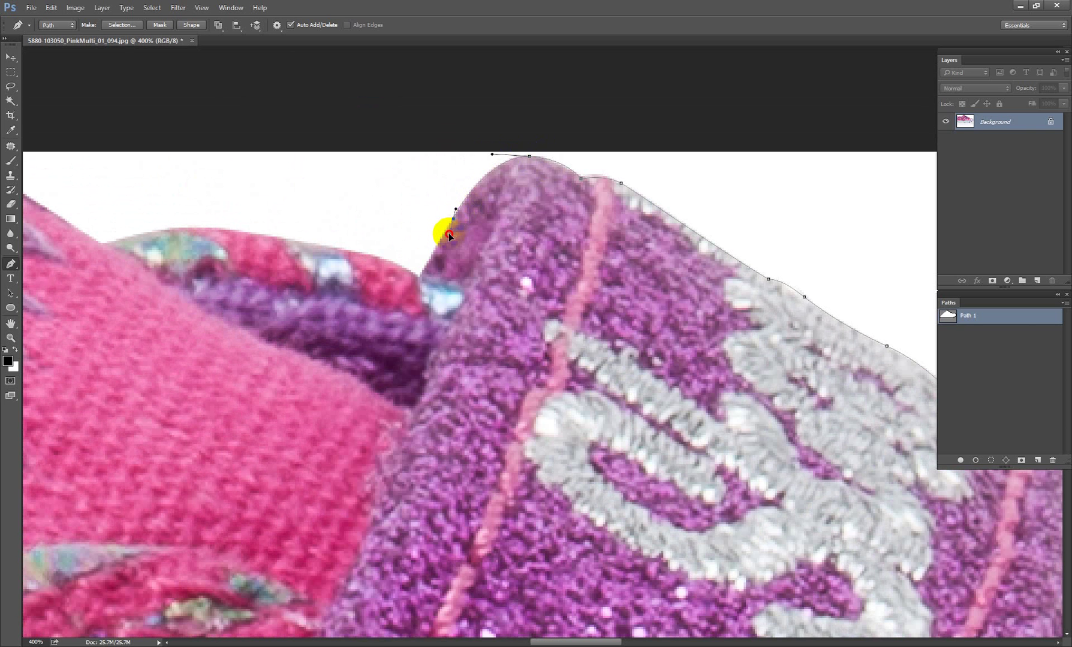
{"action": "left_click", "coordinate": [418, 277]}
Curve the path into the dip and along the pink knit's top edge
{"action": "scroll", "coordinate": [427, 274], "scroll_direction": "left", "scroll_amount": 5}
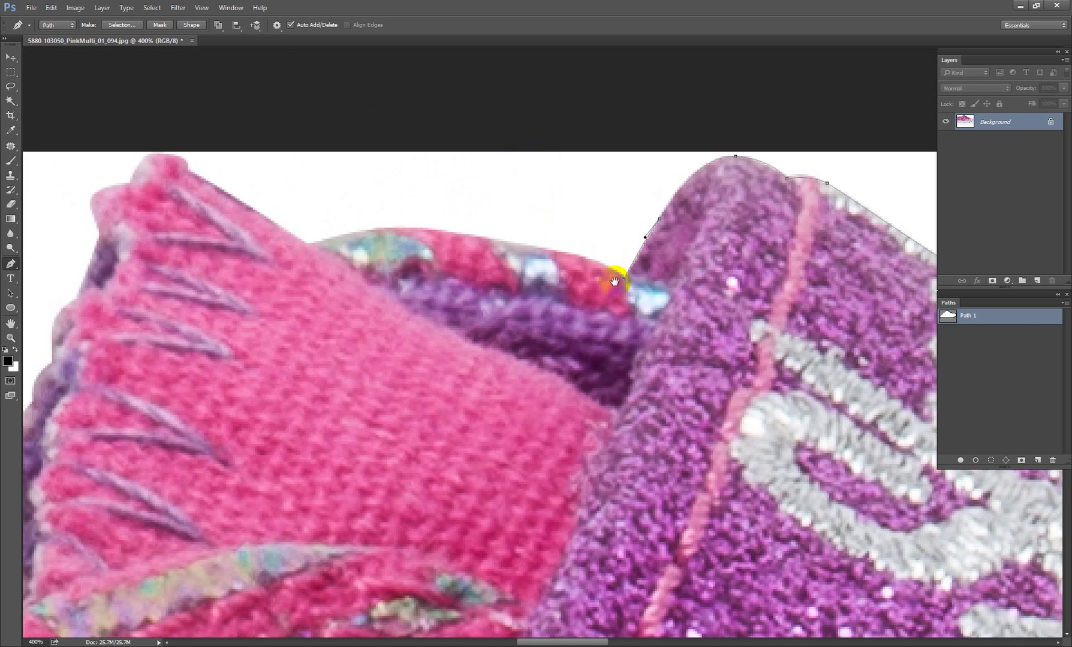
{"action": "mouse_move", "coordinate": [617, 239]}
{"action": "left_mouse_down"}
{"action": "mouse_move", "coordinate": [428, 245]}
{"action": "mouse_move", "coordinate": [412, 232]}
{"action": "left_mouse_up"}
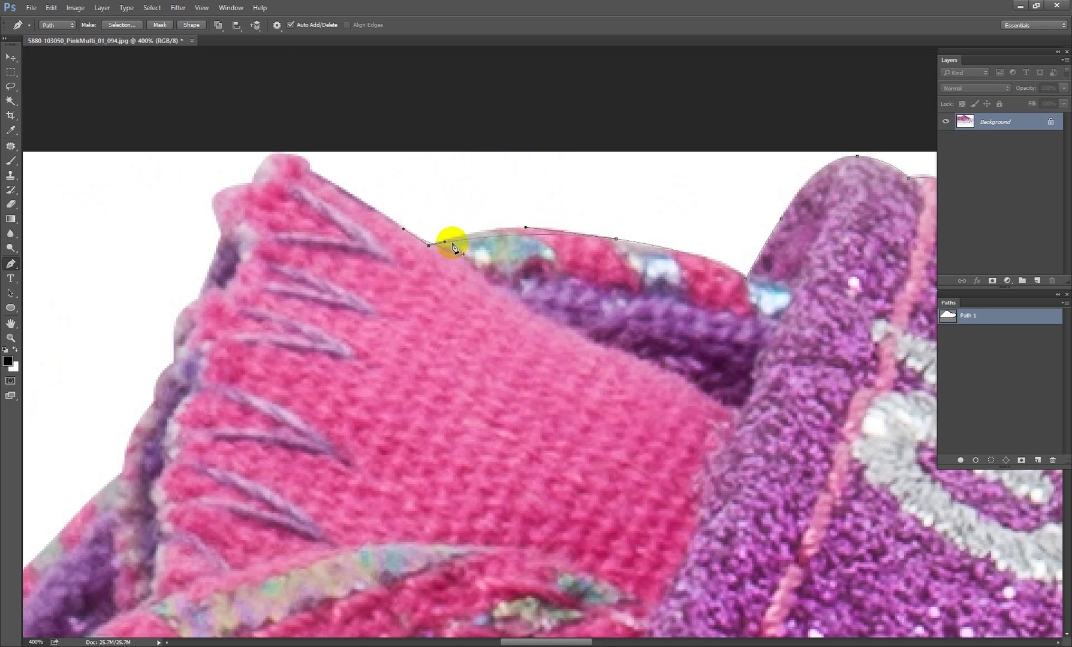
{"action": "left_click_drag", "start_coordinate": [446, 240], "coordinate": [445, 245]}
{"action": "left_click", "coordinate": [476, 232]}
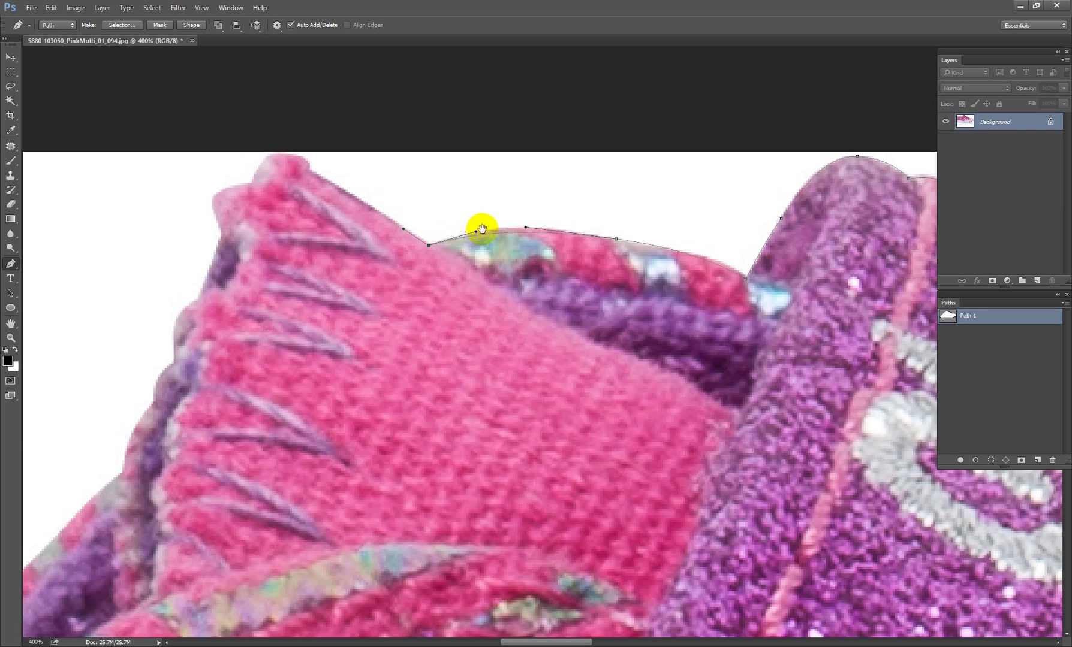
{"action": "left_click_drag", "start_coordinate": [553, 301], "coordinate": [666, 324]}
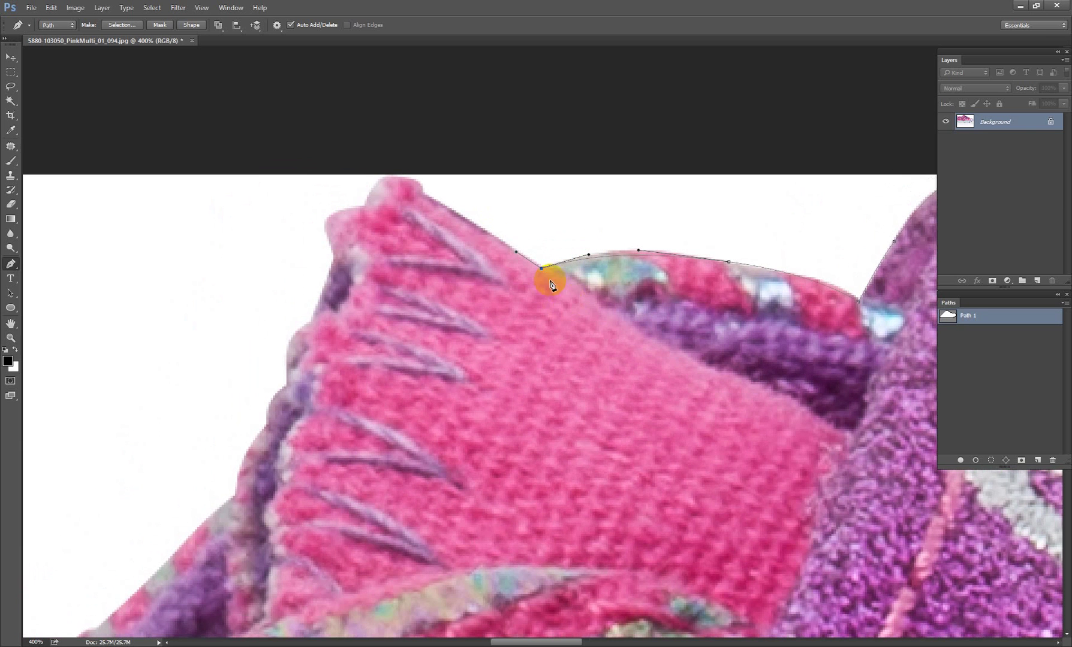
Wrap the path around the tongue's pointed top corner and down its left side
{"action": "left_click", "coordinate": [423, 195]}
{"action": "mouse_move", "coordinate": [406, 179]}
{"action": "left_mouse_down"}
{"action": "mouse_move", "coordinate": [386, 178]}
{"action": "mouse_move", "coordinate": [343, 210]}
{"action": "left_mouse_up"}
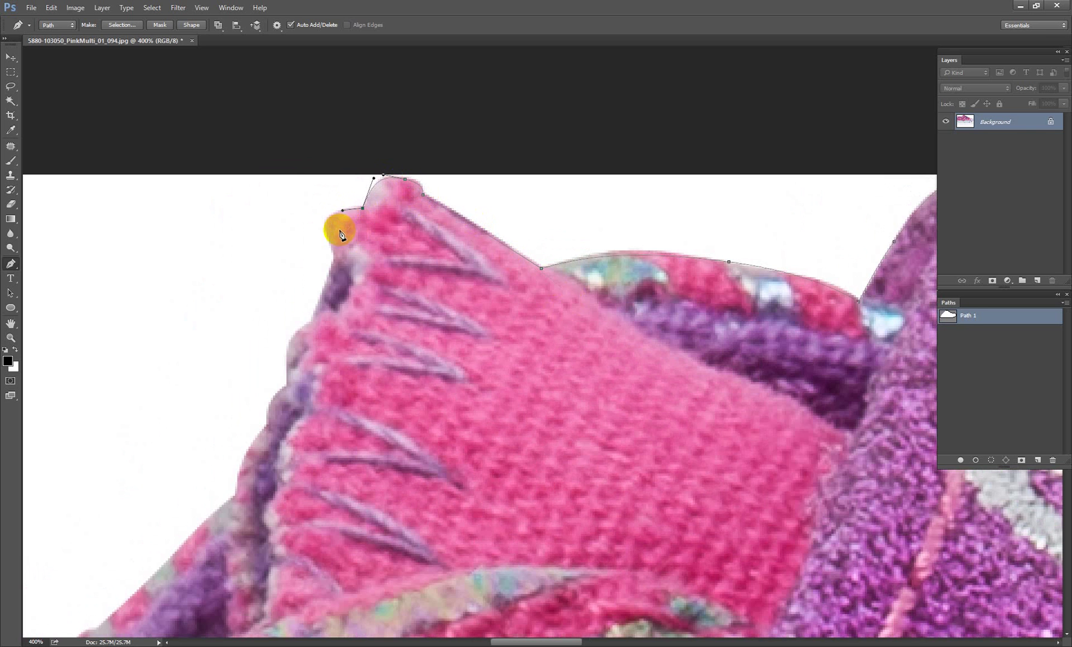
{"action": "mouse_move", "coordinate": [328, 229]}
{"action": "left_mouse_down"}
{"action": "mouse_move", "coordinate": [331, 241]}
{"action": "mouse_move", "coordinate": [418, 203]}
{"action": "left_mouse_up"}
{"action": "left_click", "coordinate": [435, 177]}
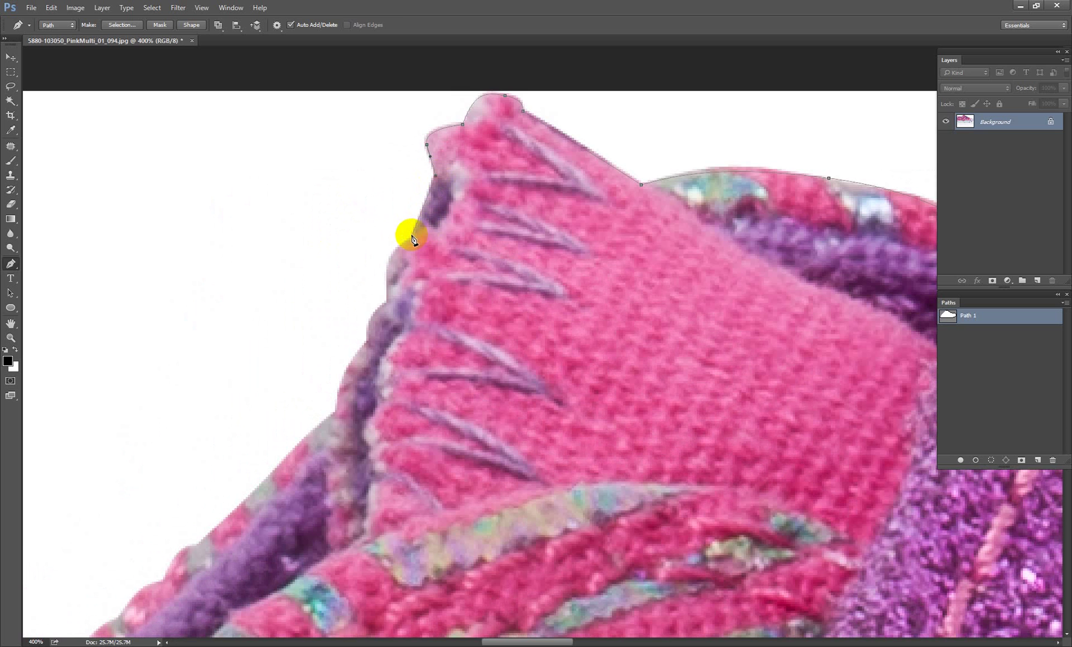
{"action": "left_click", "coordinate": [411, 236]}
{"action": "left_click", "coordinate": [389, 266]}
{"action": "mouse_move", "coordinate": [385, 282]}
{"action": "left_mouse_down"}
{"action": "mouse_move", "coordinate": [462, 192]}
{"action": "mouse_move", "coordinate": [460, 238]}
{"action": "mouse_move", "coordinate": [574, 207]}
{"action": "left_mouse_up"}
{"action": "left_click", "coordinate": [474, 173]}
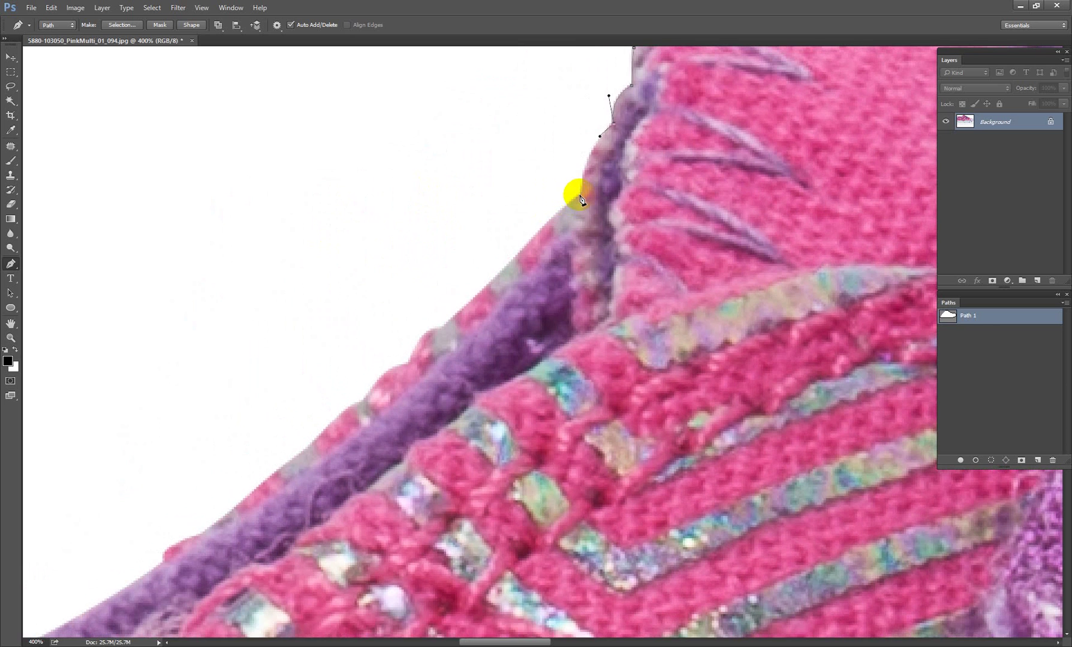
Place curved anchors down the purple collar trim and along the rim's top edge
{"action": "left_click", "coordinate": [586, 228]}
{"action": "left_click_drag", "start_coordinate": [447, 330], "coordinate": [566, 190]}
{"action": "left_click", "coordinate": [558, 188]}
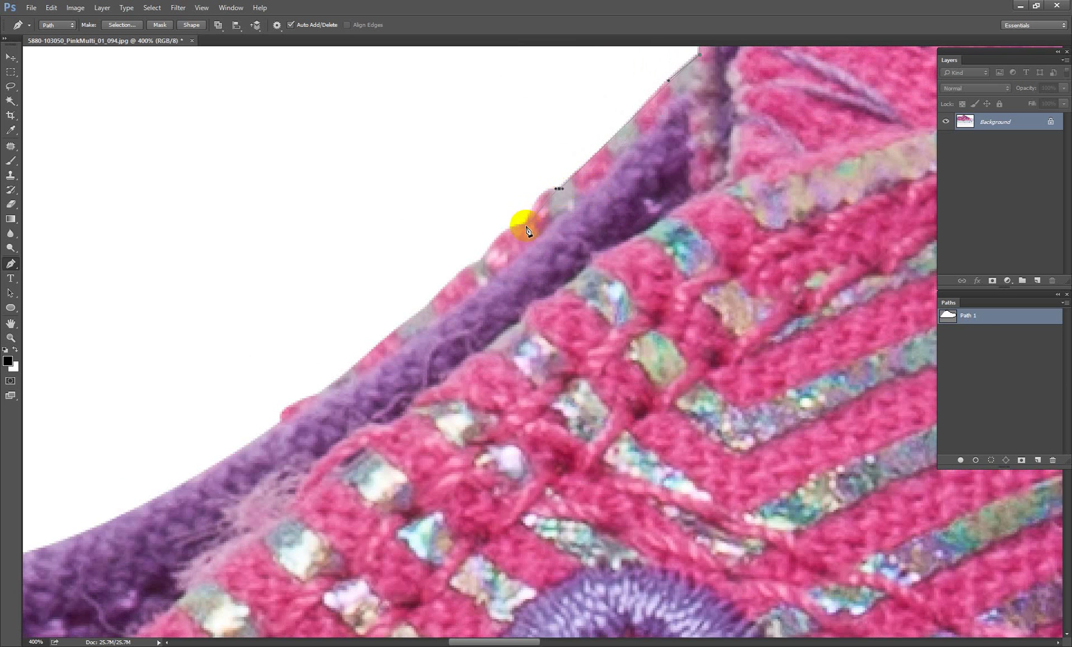
{"action": "left_click_drag", "start_coordinate": [525, 227], "coordinate": [511, 223]}
{"action": "mouse_move", "coordinate": [427, 321]}
{"action": "left_mouse_down"}
{"action": "mouse_move", "coordinate": [643, 194]}
{"action": "mouse_move", "coordinate": [615, 200]}
{"action": "left_mouse_up"}
{"action": "mouse_move", "coordinate": [573, 237]}
{"action": "left_mouse_down"}
{"action": "mouse_move", "coordinate": [538, 266]}
{"action": "mouse_move", "coordinate": [730, 138]}
{"action": "left_mouse_up"}
{"action": "mouse_move", "coordinate": [533, 235]}
{"action": "left_mouse_down"}
{"action": "mouse_move", "coordinate": [410, 269]}
{"action": "mouse_move", "coordinate": [742, 236]}
{"action": "mouse_move", "coordinate": [818, 252]}
{"action": "left_mouse_up"}
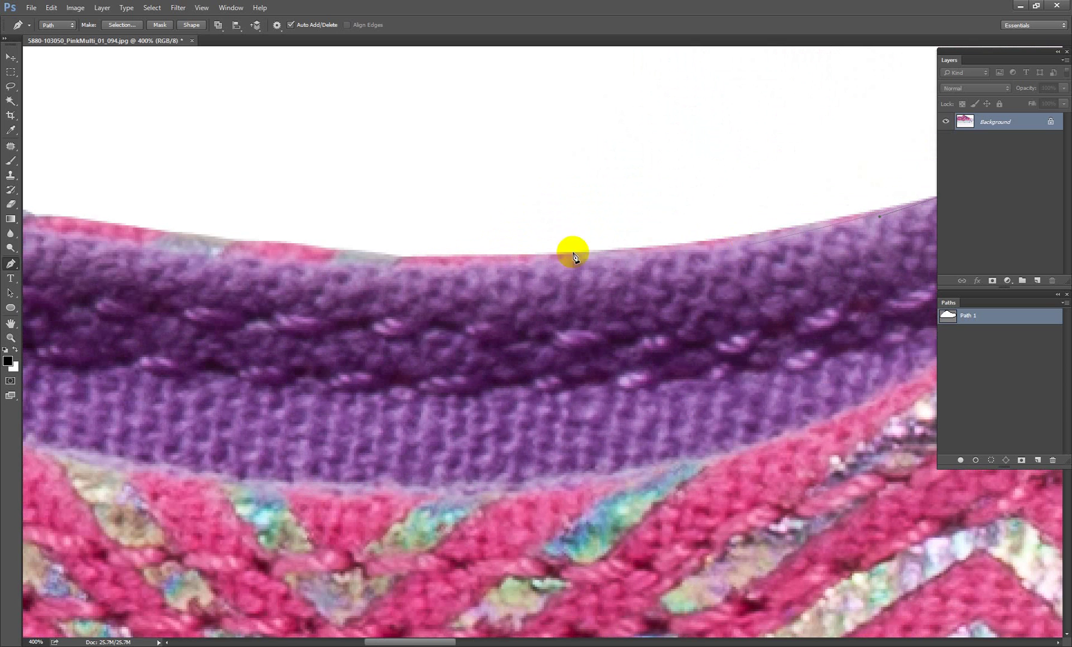
{"action": "mouse_move", "coordinate": [445, 256]}
{"action": "left_mouse_down"}
{"action": "mouse_move", "coordinate": [260, 256]}
{"action": "mouse_move", "coordinate": [491, 280]}
{"action": "left_mouse_up"}
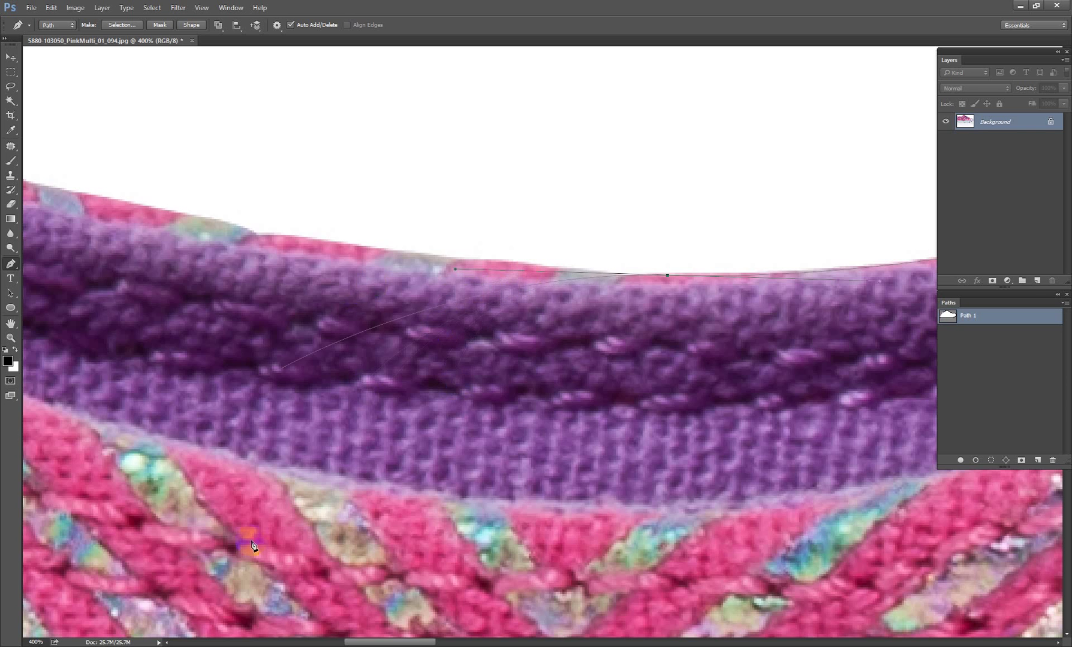
Add anchors leftward along the fabric rim edge toward the heel
{"action": "left_click_drag", "start_coordinate": [419, 397], "coordinate": [590, 428]}
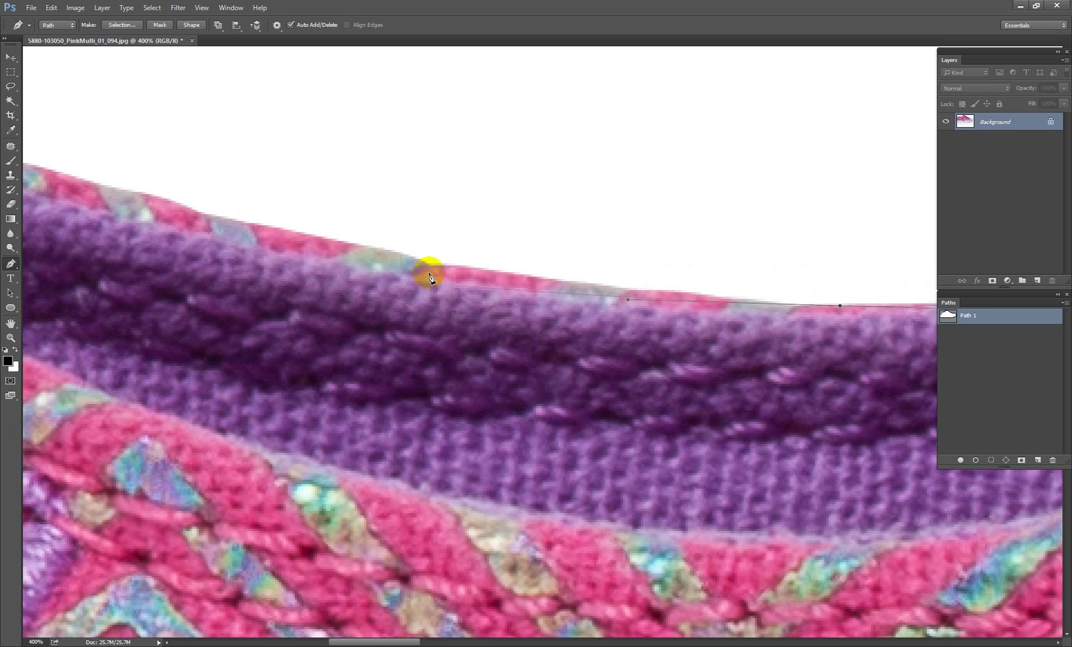
{"action": "left_click_drag", "start_coordinate": [429, 265], "coordinate": [416, 256]}
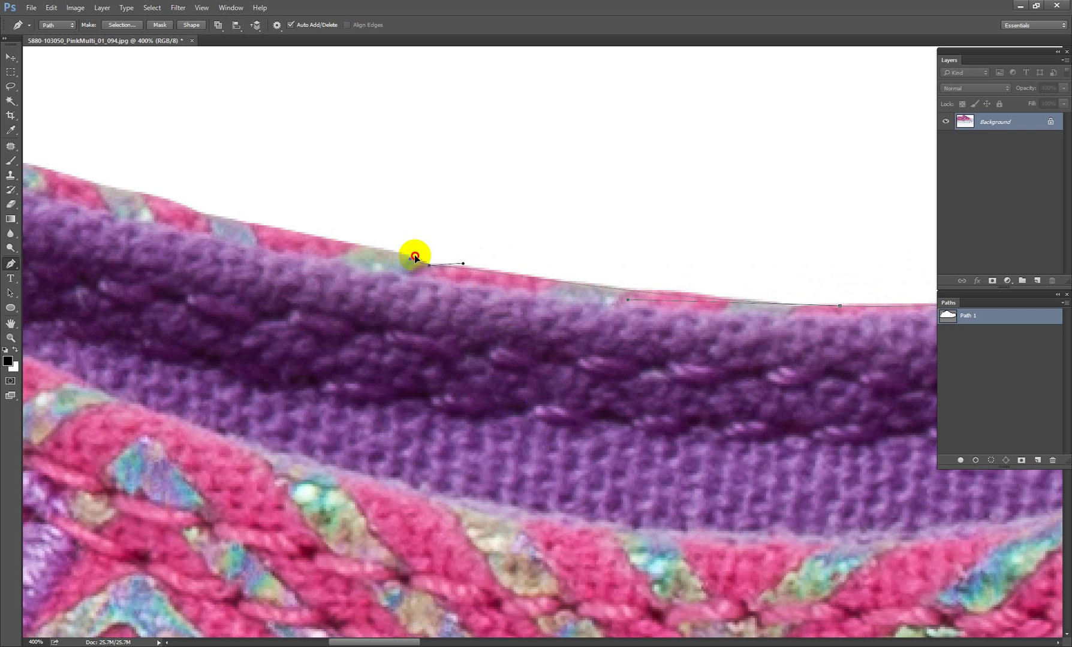
{"action": "left_click", "coordinate": [340, 245]}
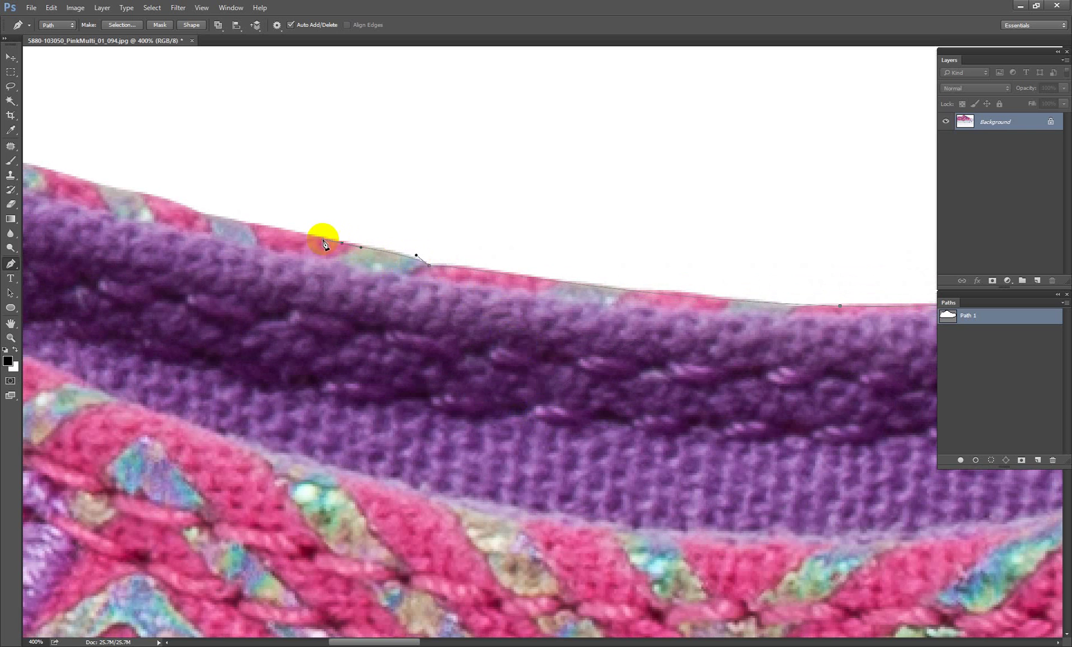
{"action": "scroll", "coordinate": [389, 264], "scroll_direction": "up", "scroll_amount": 1}
{"action": "scroll", "coordinate": [419, 276], "scroll_direction": "left", "scroll_amount": 4}
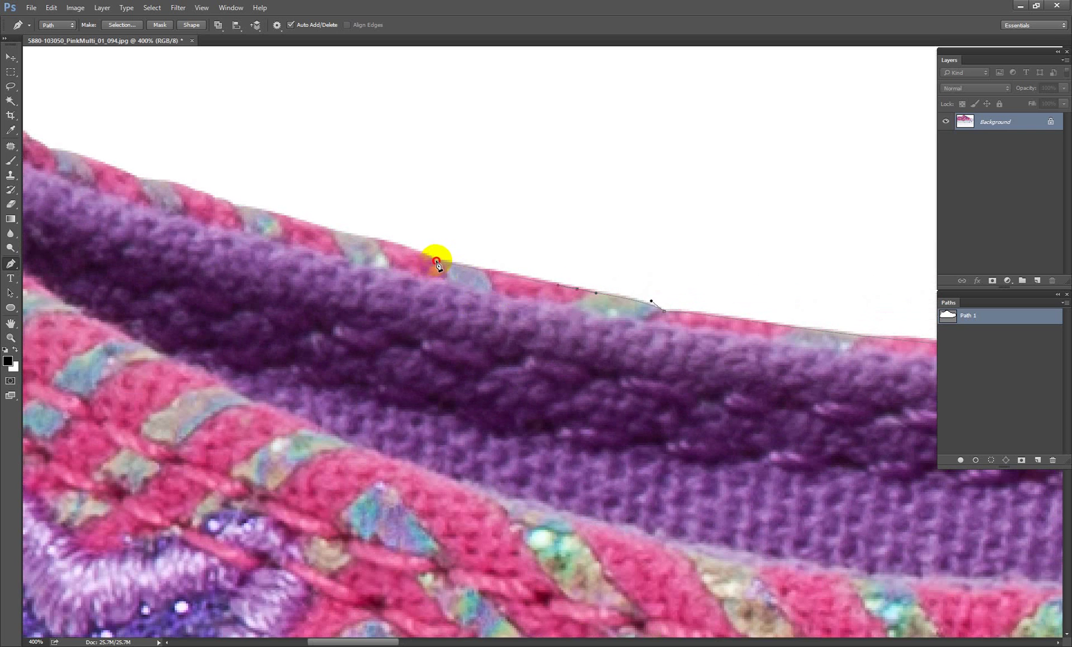
{"action": "left_click", "coordinate": [343, 234]}
{"action": "scroll", "coordinate": [443, 259], "scroll_direction": "up", "scroll_amount": 1}
{"action": "scroll", "coordinate": [444, 259], "scroll_direction": "left", "scroll_amount": 4}
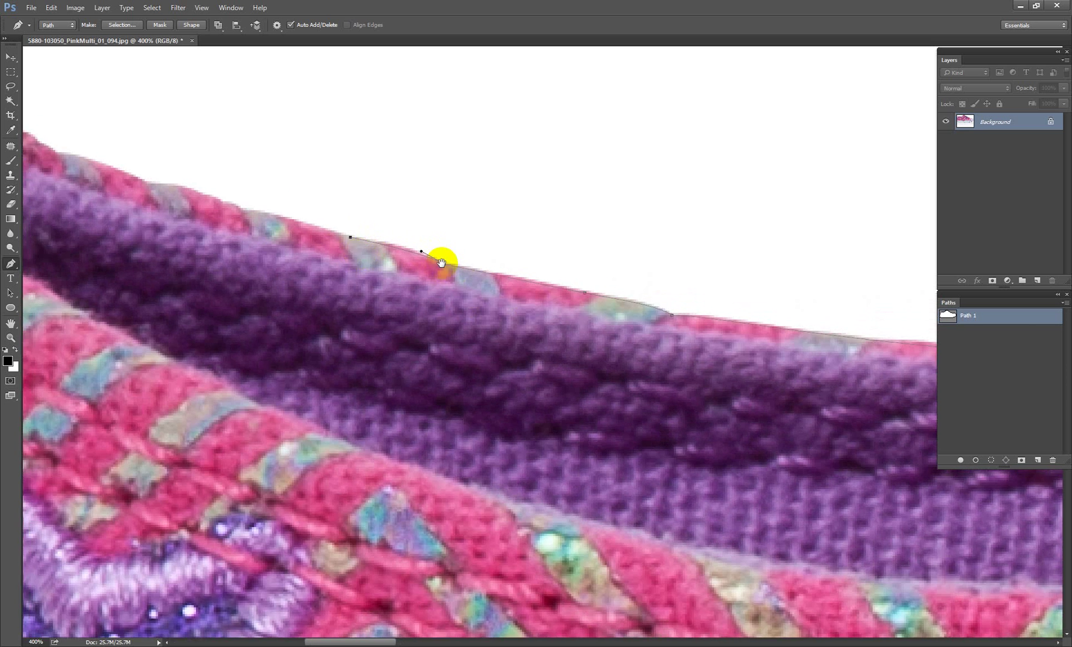
{"action": "left_click", "coordinate": [476, 253]}
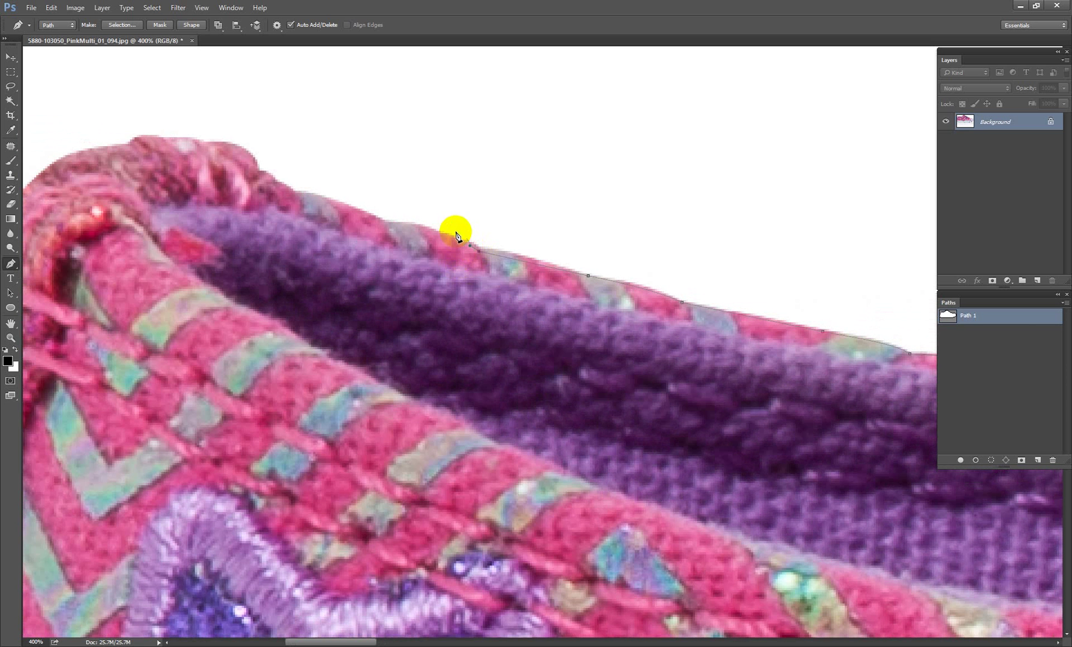
{"action": "left_click", "coordinate": [385, 222]}
Curve the path around the heel's top corner
{"action": "left_click_drag", "start_coordinate": [457, 251], "coordinate": [613, 282]}
{"action": "left_click", "coordinate": [446, 223]}
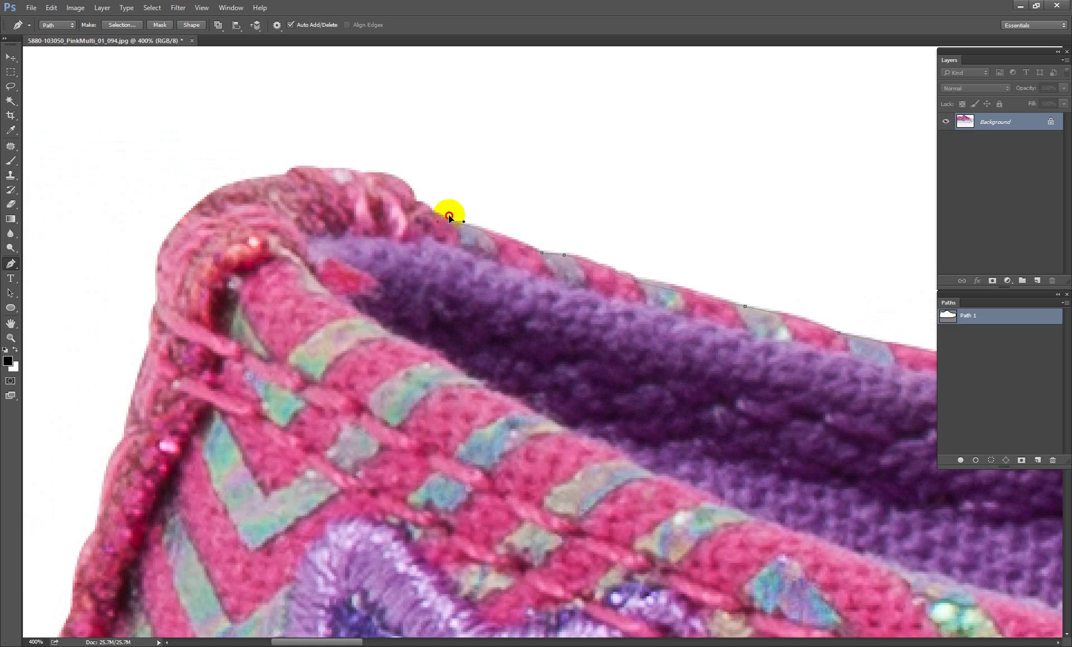
{"action": "left_click_drag", "start_coordinate": [417, 201], "coordinate": [411, 190]}
{"action": "left_click", "coordinate": [270, 176]}
{"action": "mouse_move", "coordinate": [186, 224]}
{"action": "left_mouse_down"}
{"action": "mouse_move", "coordinate": [357, 211]}
{"action": "mouse_move", "coordinate": [324, 326]}
{"action": "left_mouse_up"}
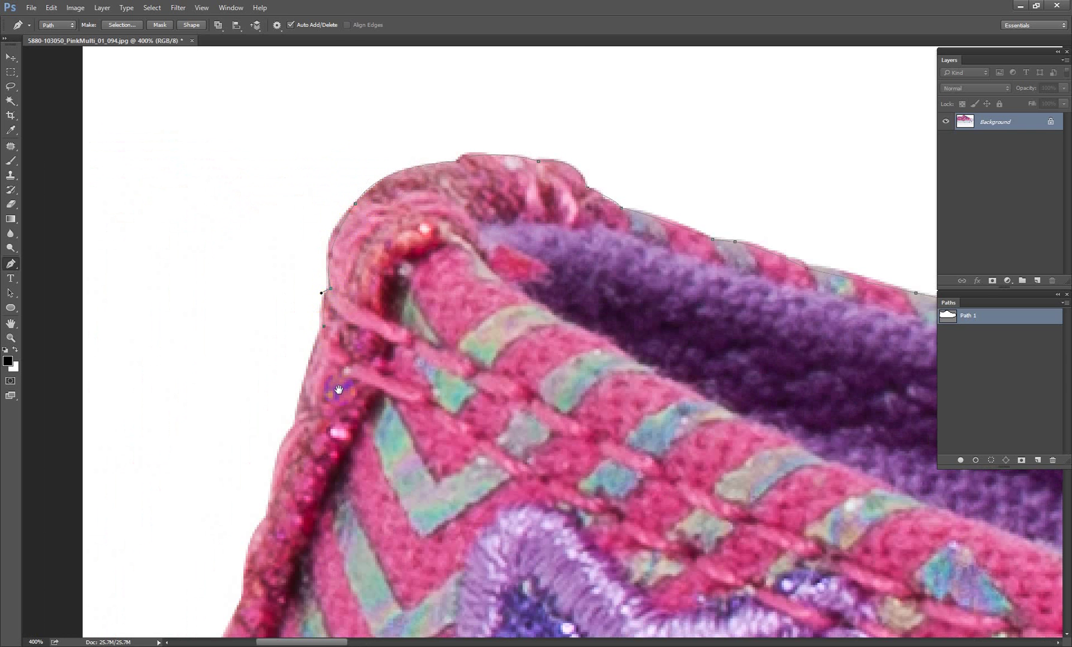
{"action": "left_click_drag", "start_coordinate": [334, 389], "coordinate": [354, 207]}
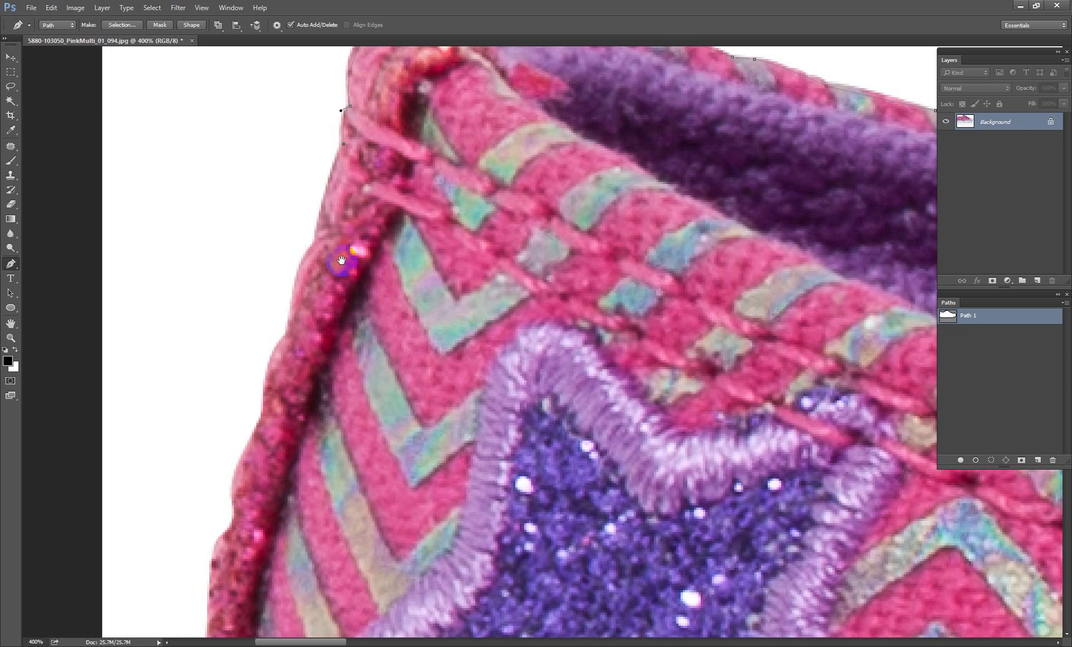
Extend the path down the heel's glittery back edge
{"action": "left_click", "coordinate": [305, 259]}
{"action": "left_click_drag", "start_coordinate": [279, 397], "coordinate": [379, 228]}
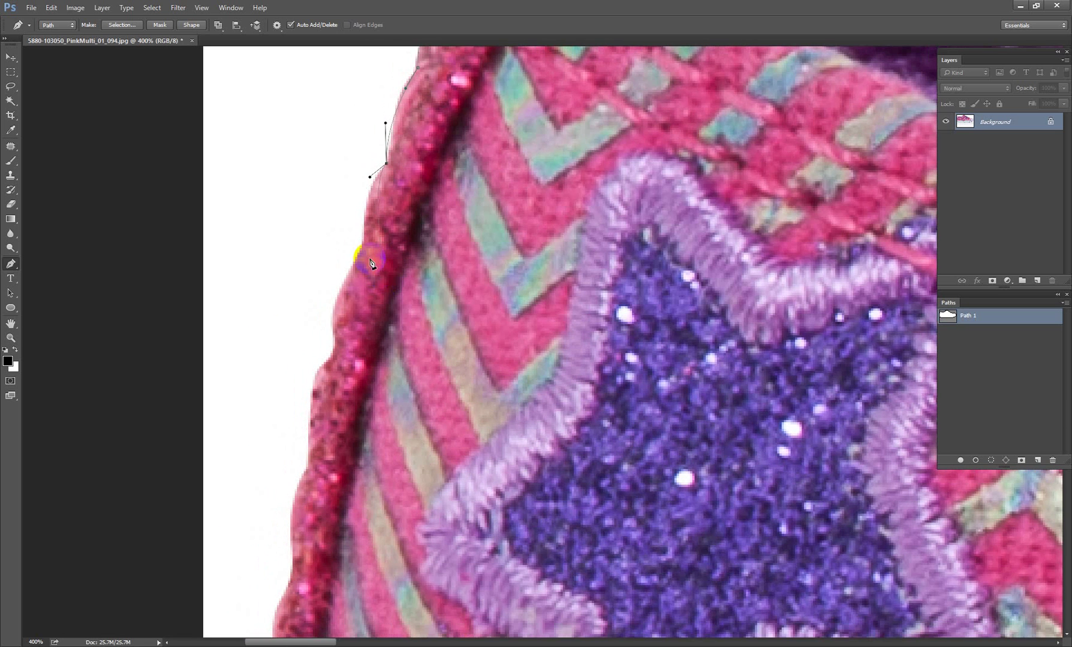
{"action": "left_click", "coordinate": [367, 249]}
{"action": "left_click", "coordinate": [331, 360]}
{"action": "left_click_drag", "start_coordinate": [311, 363], "coordinate": [339, 236]}
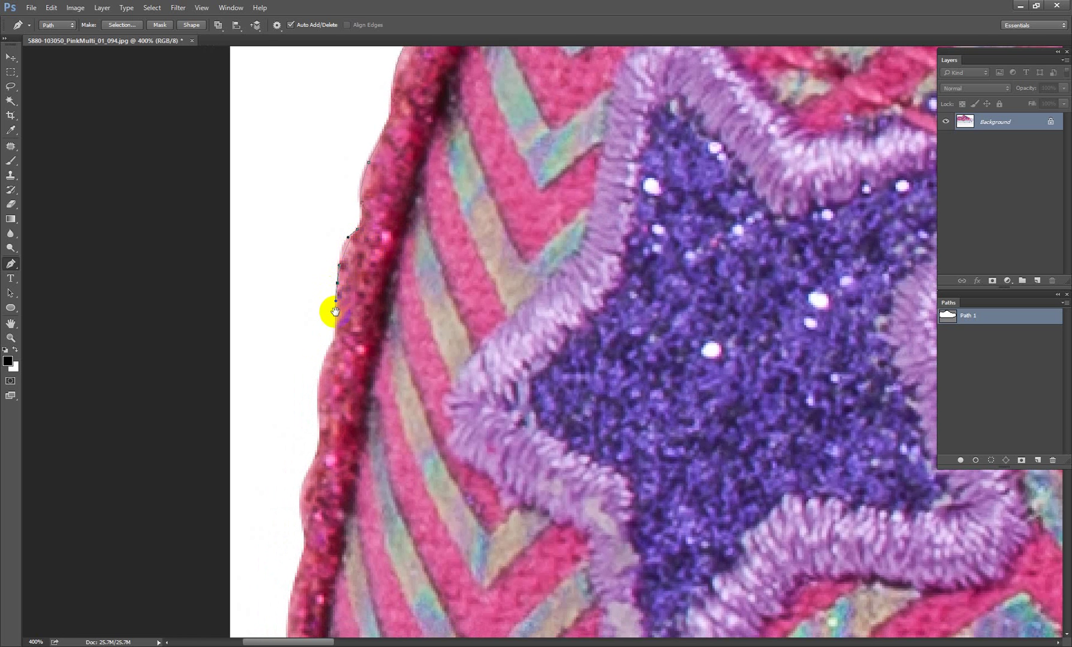
{"action": "left_click_drag", "start_coordinate": [323, 311], "coordinate": [359, 187]}
{"action": "left_click", "coordinate": [372, 173]}
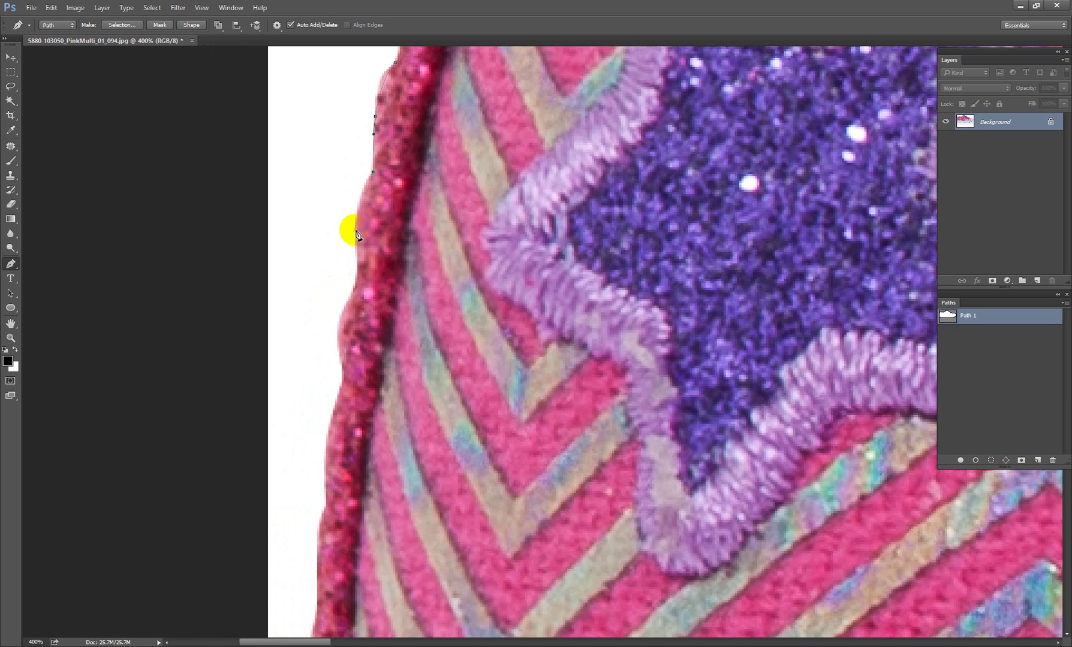
{"action": "left_click_drag", "start_coordinate": [353, 249], "coordinate": [363, 290]}
Continue anchors down the shoe's edge beside the purple S
{"action": "mouse_move", "coordinate": [384, 364]}
{"action": "left_mouse_down"}
{"action": "mouse_move", "coordinate": [417, 272]}
{"action": "mouse_move", "coordinate": [380, 294]}
{"action": "mouse_move", "coordinate": [395, 220]}
{"action": "left_mouse_up"}
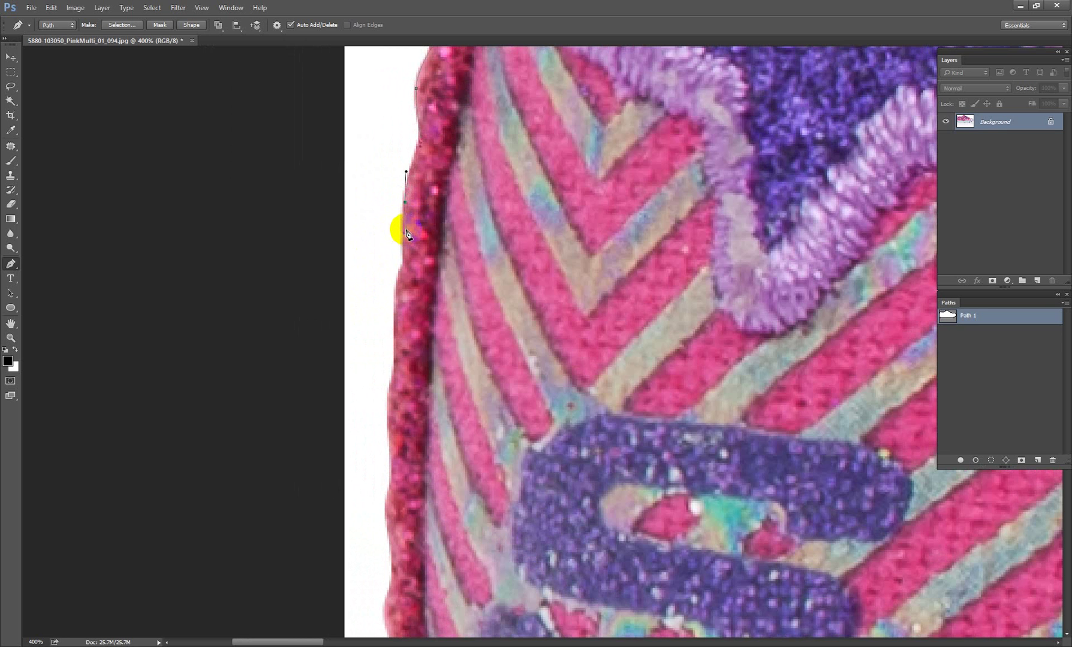
{"action": "left_click_drag", "start_coordinate": [407, 234], "coordinate": [410, 270]}
{"action": "left_click", "coordinate": [403, 266]}
{"action": "left_click", "coordinate": [396, 375]}
{"action": "scroll", "coordinate": [395, 267], "scroll_direction": "down", "scroll_amount": 5}
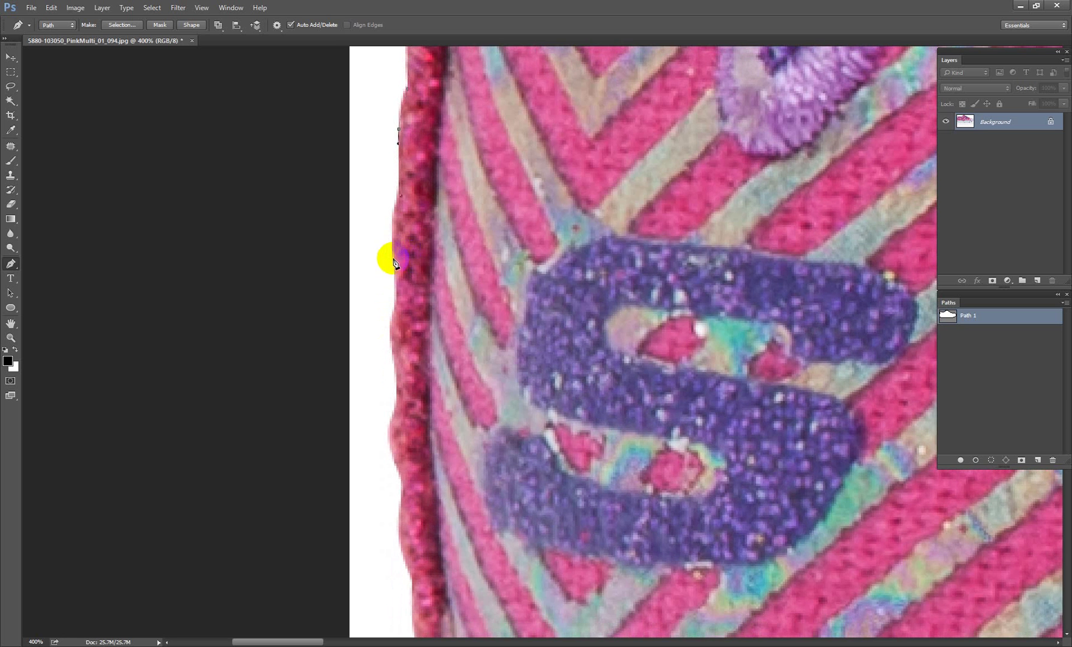
{"action": "left_click_drag", "start_coordinate": [392, 262], "coordinate": [396, 303]}
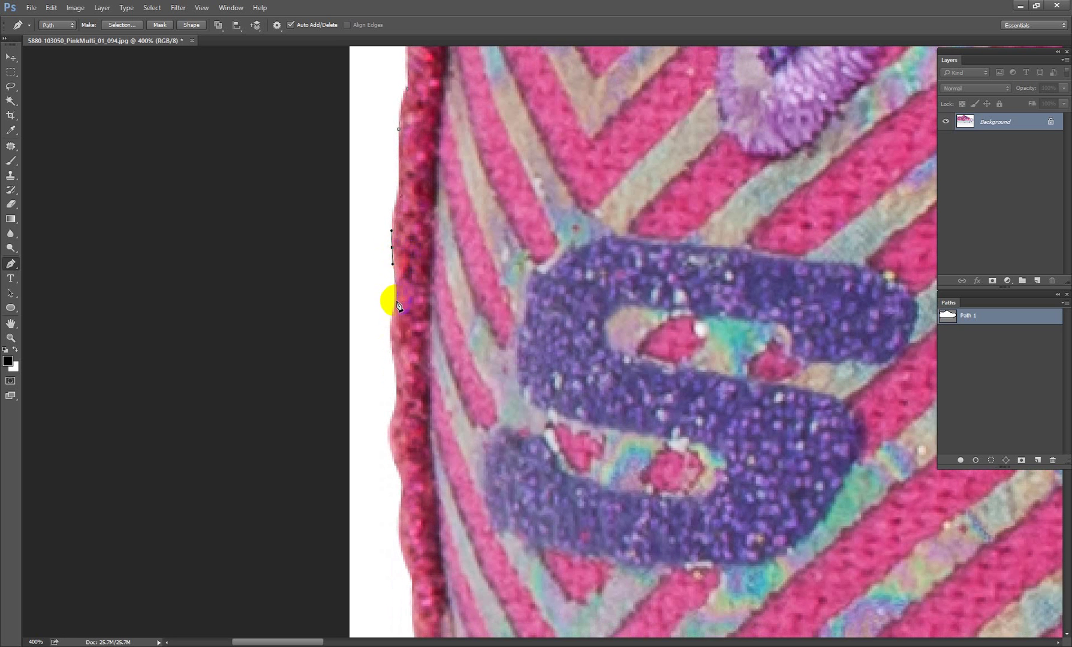
{"action": "left_click", "coordinate": [392, 340]}
Curve the path further down the edge toward the purple trim
{"action": "scroll", "coordinate": [394, 222], "scroll_direction": "down", "scroll_amount": 5}
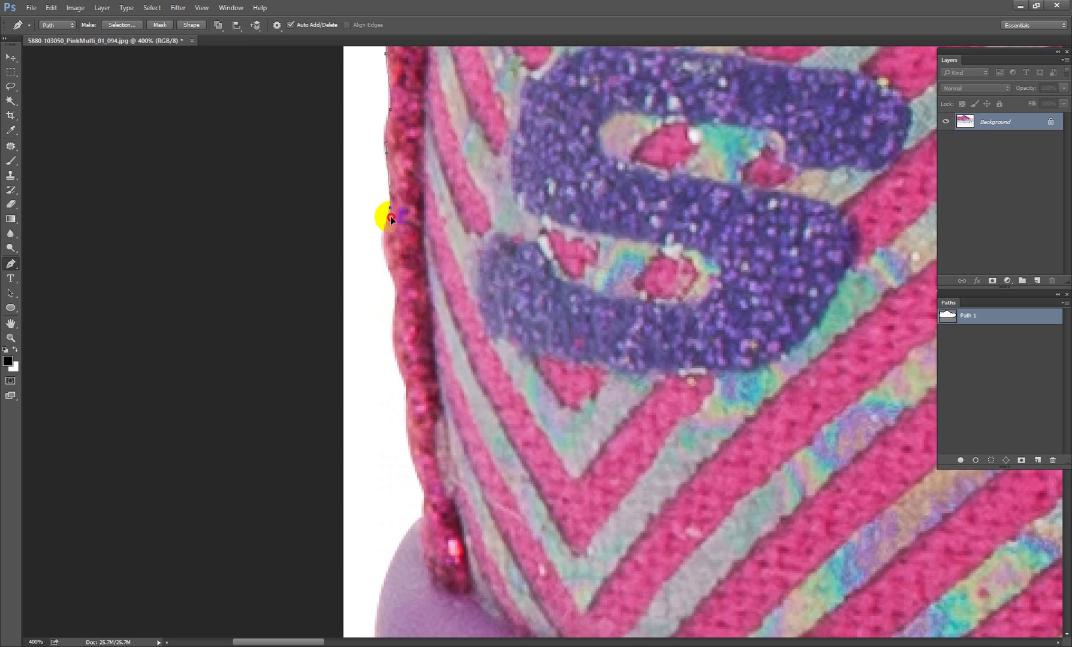
{"action": "left_click", "coordinate": [383, 247]}
{"action": "mouse_move", "coordinate": [395, 283]}
{"action": "left_mouse_down"}
{"action": "mouse_move", "coordinate": [396, 295]}
{"action": "mouse_move", "coordinate": [413, 79]}
{"action": "left_mouse_up"}
{"action": "left_click_drag", "start_coordinate": [403, 193], "coordinate": [412, 204]}
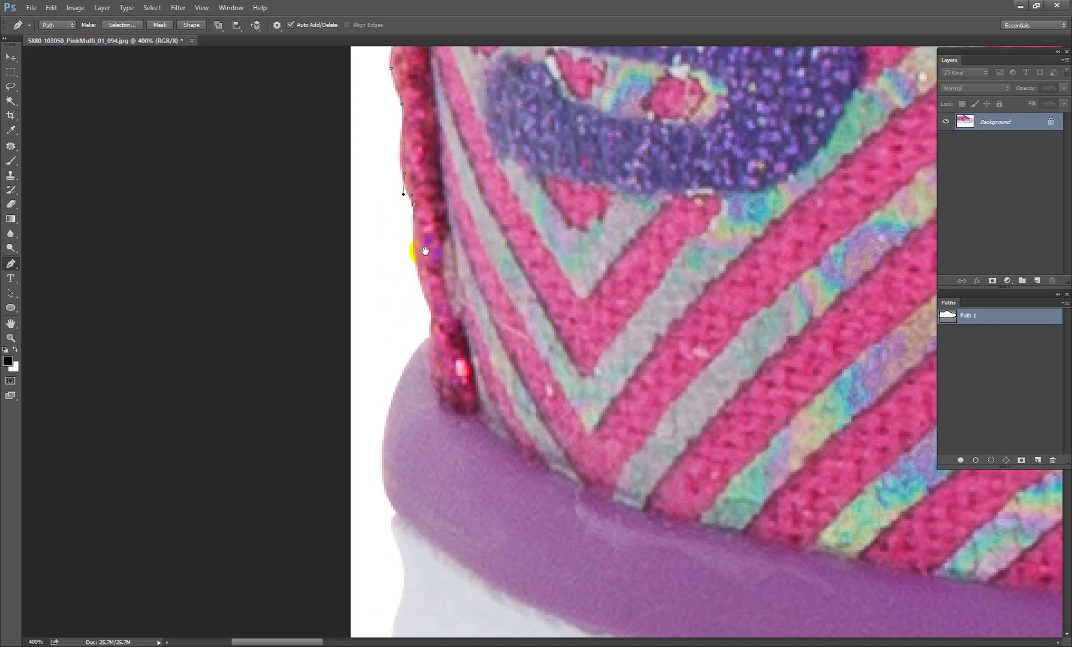
{"action": "left_click_drag", "start_coordinate": [425, 250], "coordinate": [405, 108]}
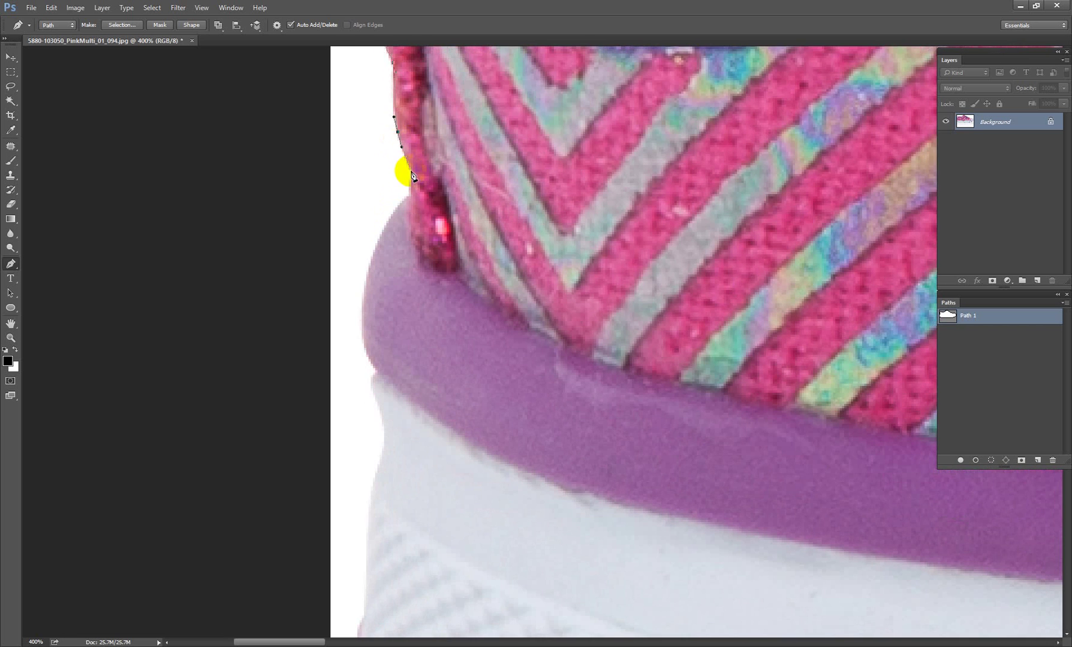
Curve the path around the purple sole band and down the sole's edge
{"action": "left_click_drag", "start_coordinate": [411, 198], "coordinate": [412, 207]}
{"action": "left_click_drag", "start_coordinate": [401, 271], "coordinate": [454, 172]}
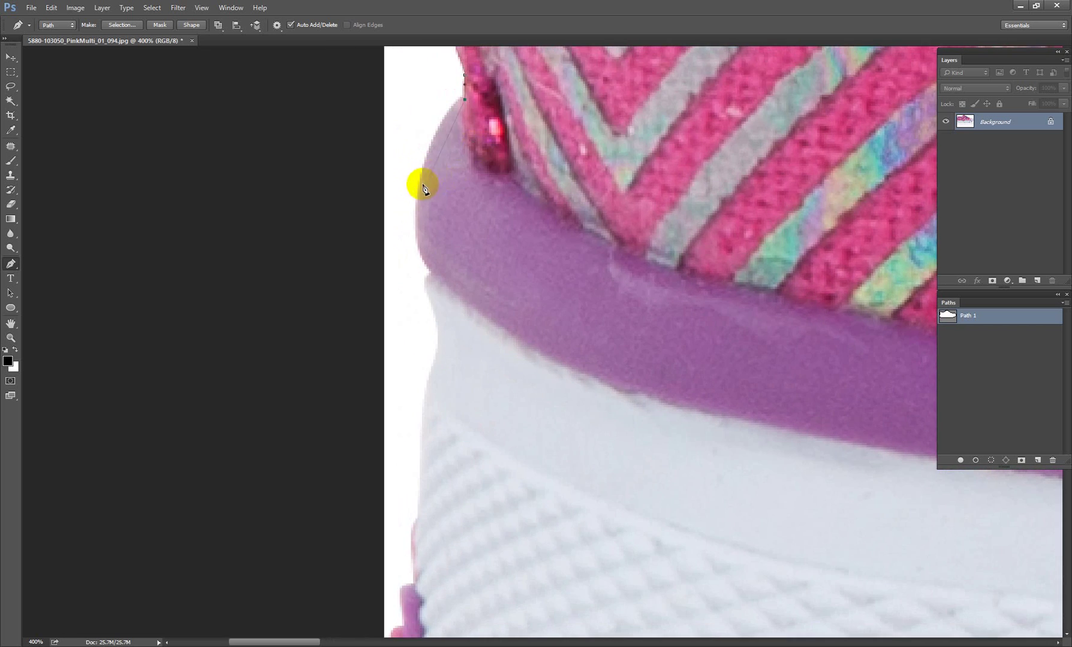
{"action": "mouse_move", "coordinate": [433, 272]}
{"action": "left_mouse_down"}
{"action": "mouse_move", "coordinate": [492, 366]}
{"action": "mouse_move", "coordinate": [483, 362]}
{"action": "left_mouse_up"}
{"action": "mouse_move", "coordinate": [433, 271]}
{"action": "left_mouse_down", "text": "alt"}
{"action": "mouse_move", "coordinate": [419, 275]}
{"action": "mouse_move", "coordinate": [434, 311]}
{"action": "left_mouse_up", "text": "alt"}
{"action": "mouse_move", "coordinate": [436, 358]}
{"action": "left_mouse_down"}
{"action": "mouse_move", "coordinate": [482, 187]}
{"action": "mouse_move", "coordinate": [472, 208]}
{"action": "left_mouse_up"}
{"action": "mouse_move", "coordinate": [463, 348]}
{"action": "left_mouse_down"}
{"action": "mouse_move", "coordinate": [465, 375]}
{"action": "mouse_move", "coordinate": [454, 375]}
{"action": "left_mouse_up"}
{"action": "left_click_drag", "start_coordinate": [462, 416], "coordinate": [486, 149]}
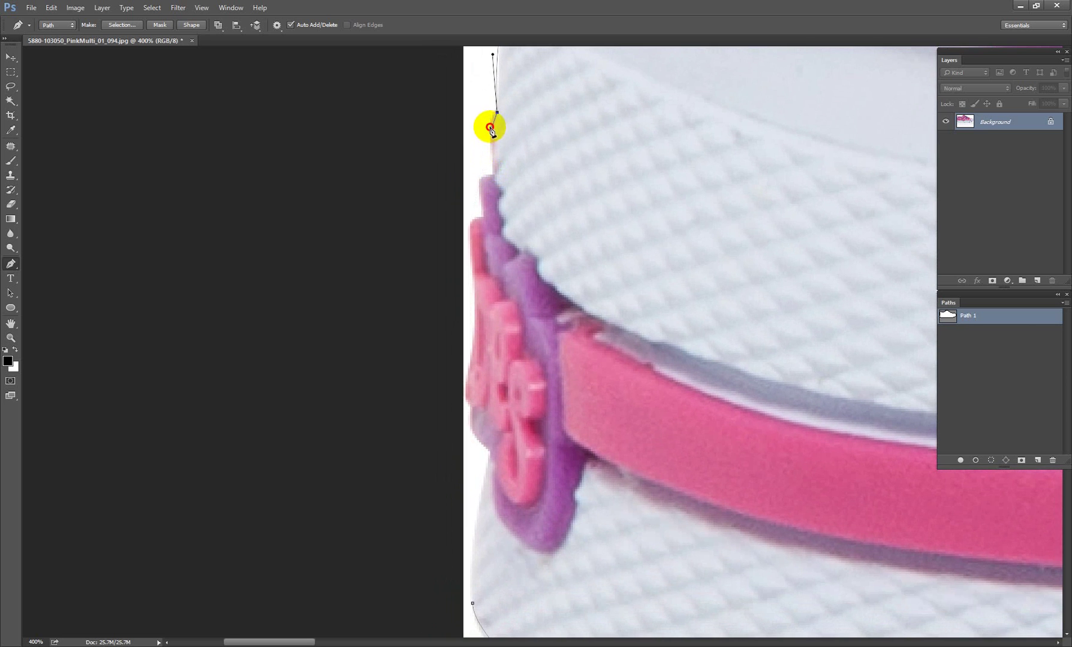
Trace the path along the pink logo tab's edge
{"action": "left_click", "coordinate": [492, 177]}
{"action": "left_click_drag", "start_coordinate": [479, 190], "coordinate": [478, 201]}
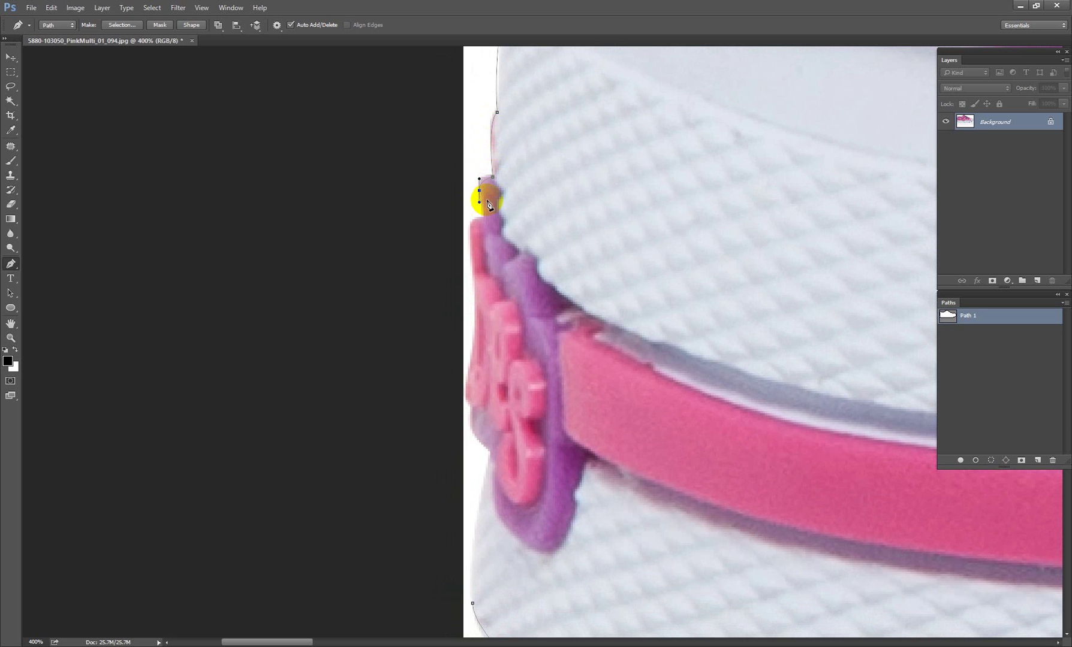
{"action": "left_click", "coordinate": [484, 219]}
{"action": "left_click", "coordinate": [474, 240]}
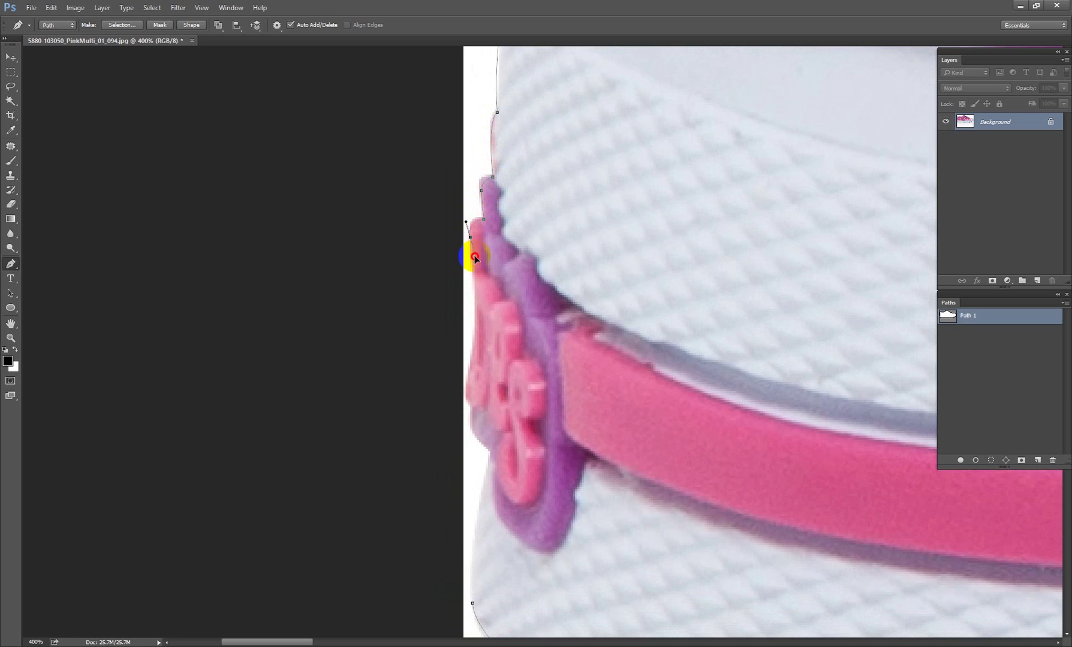
Close the path on the starting anchor and curve the closing segment around the heel
{"action": "scroll", "coordinate": [487, 233], "scroll_direction": "down", "scroll_amount": 5}
{"action": "mouse_move", "coordinate": [485, 200]}
{"action": "left_mouse_down"}
{"action": "mouse_move", "coordinate": [481, 269]}
{"action": "mouse_move", "coordinate": [502, 300]}
{"action": "left_mouse_up"}
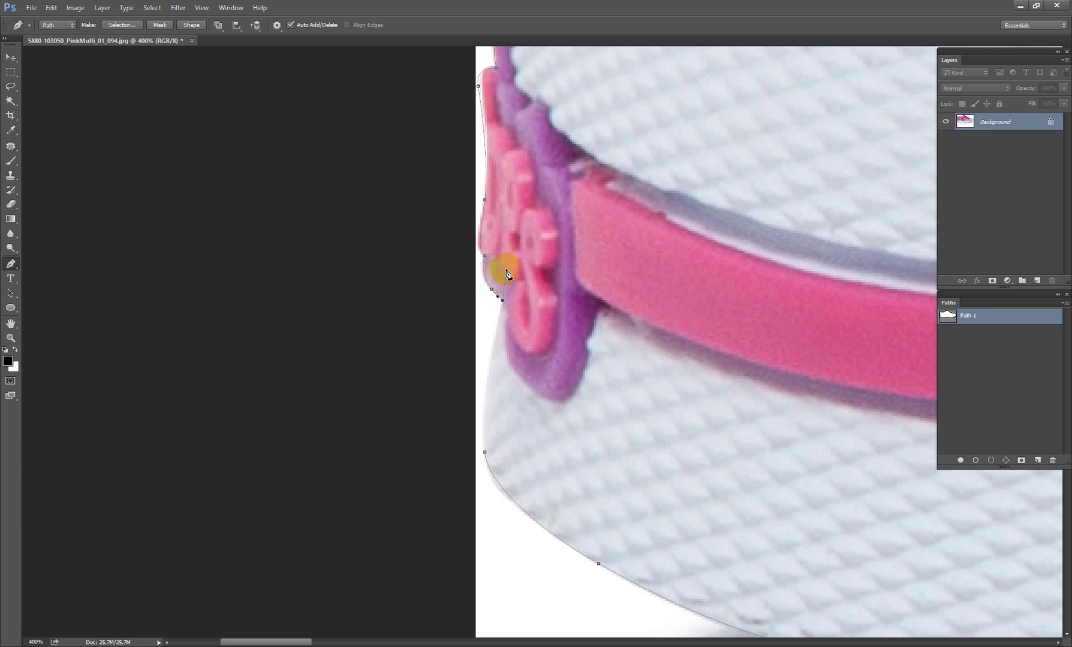
{"action": "scroll", "coordinate": [529, 354], "scroll_direction": "down", "scroll_amount": 5}
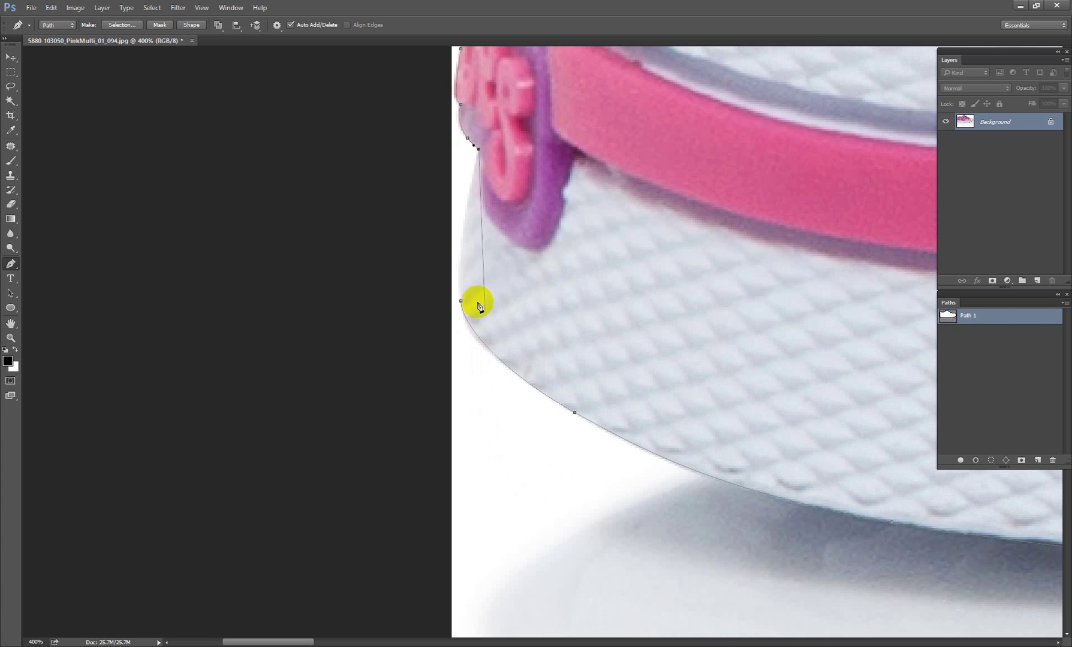
{"action": "left_click", "coordinate": [462, 301]}
{"action": "left_click_drag", "start_coordinate": [462, 303], "coordinate": [465, 326]}
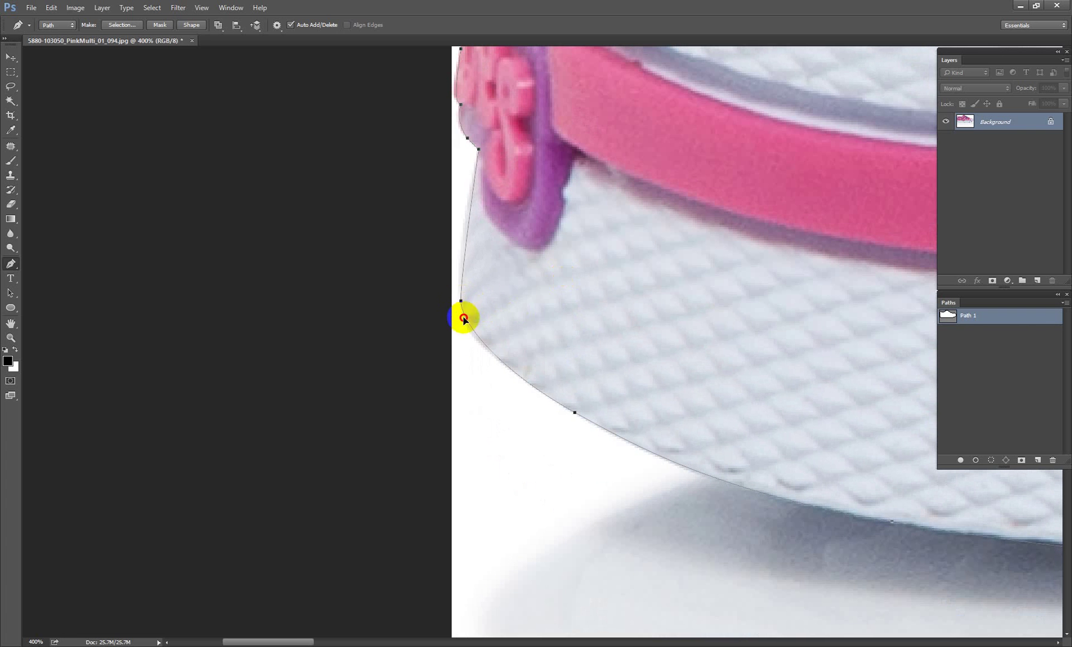
Zoom out to the whole shoe and save the JPG with File > Save
{"action": "left_click", "coordinate": [480, 347], "text": "ctrl+alt"}
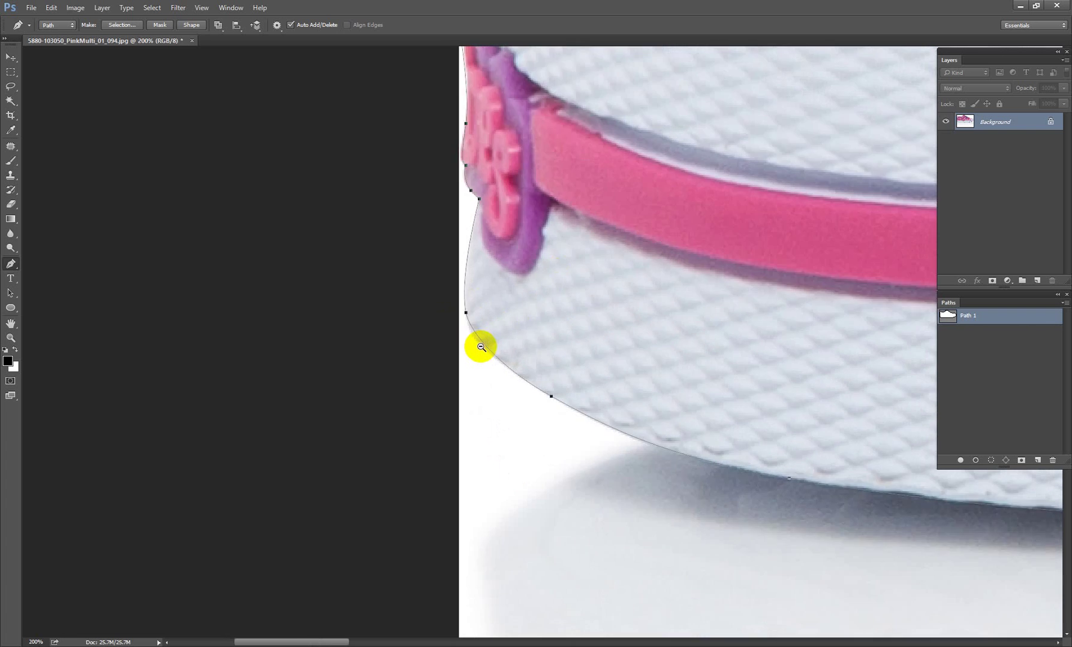
{"action": "left_click", "coordinate": [482, 346], "text": "ctrl+alt"}
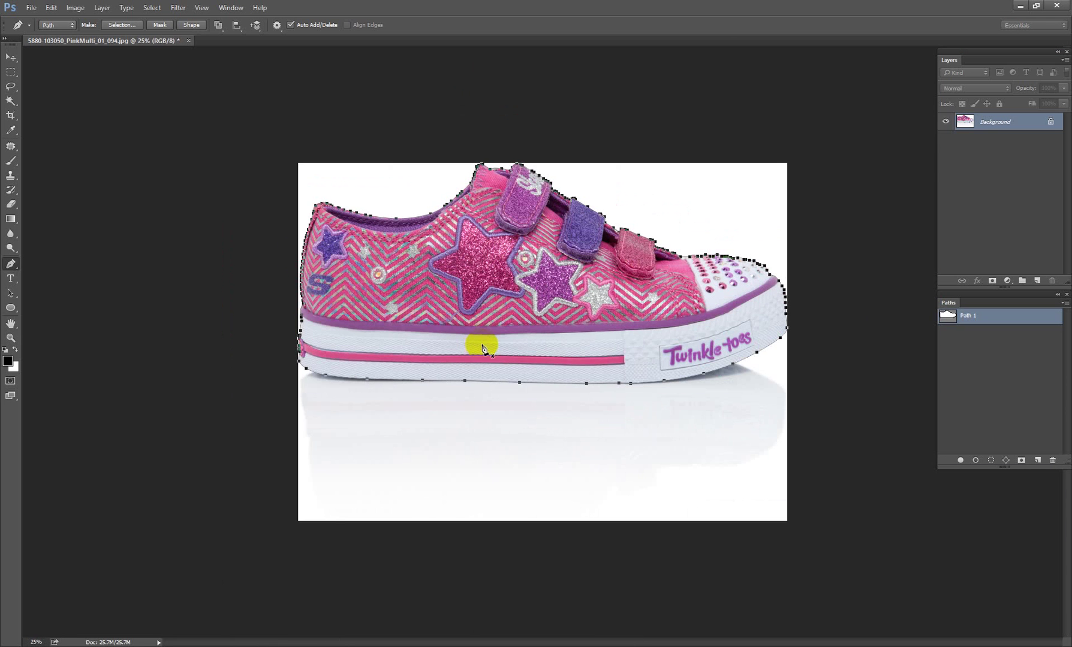
{"action": "left_click", "coordinate": [30, 8]}
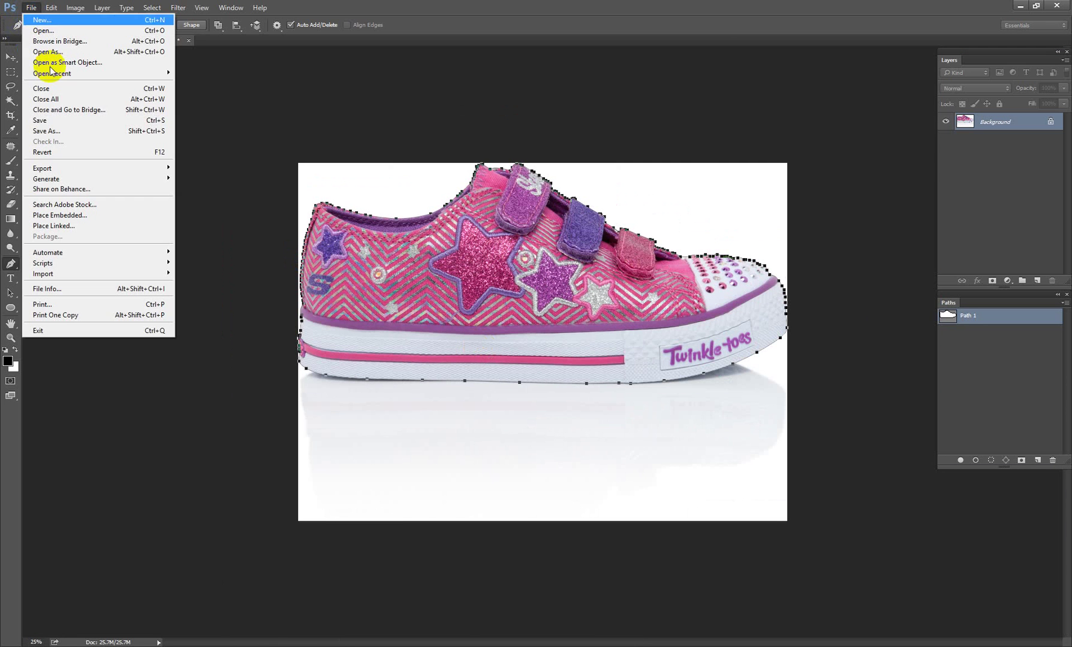
{"action": "left_click", "coordinate": [75, 122]}
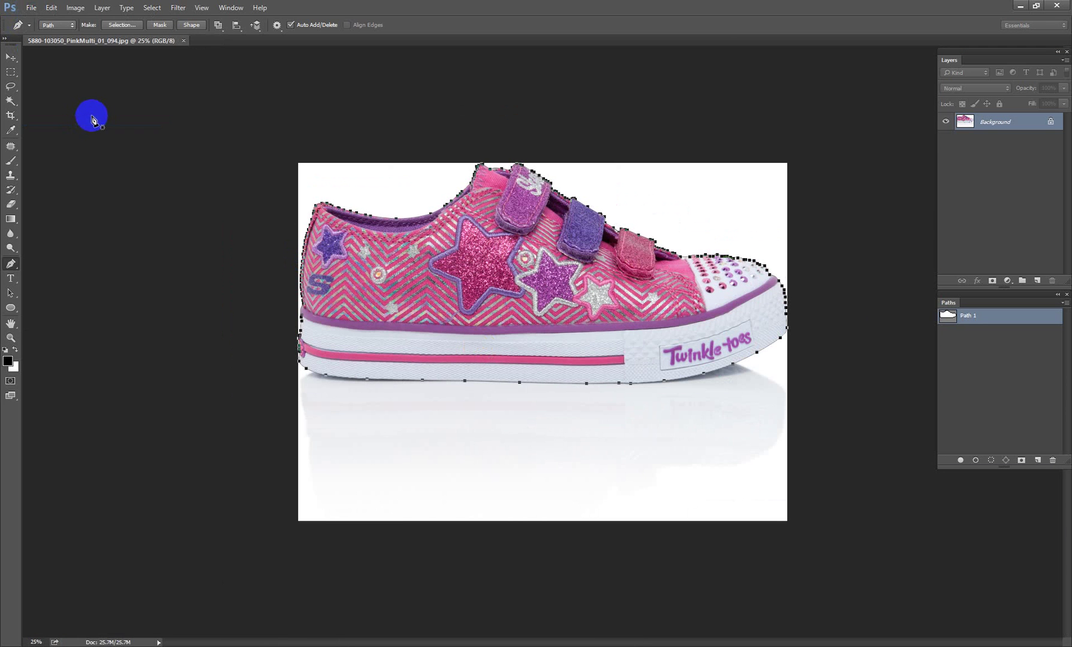
Load Path 1 as a selection around the shoe and toggle Quick Mask to preview it
{"action": "left_click", "coordinate": [973, 364]}
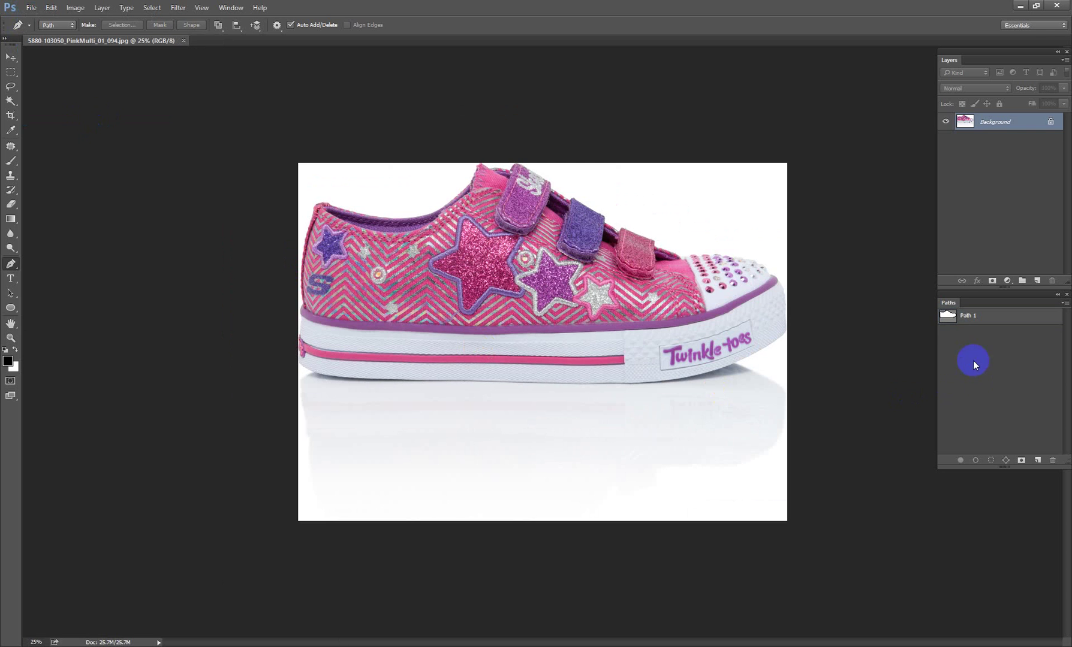
{"action": "left_click", "coordinate": [950, 322], "text": "ctrl"}
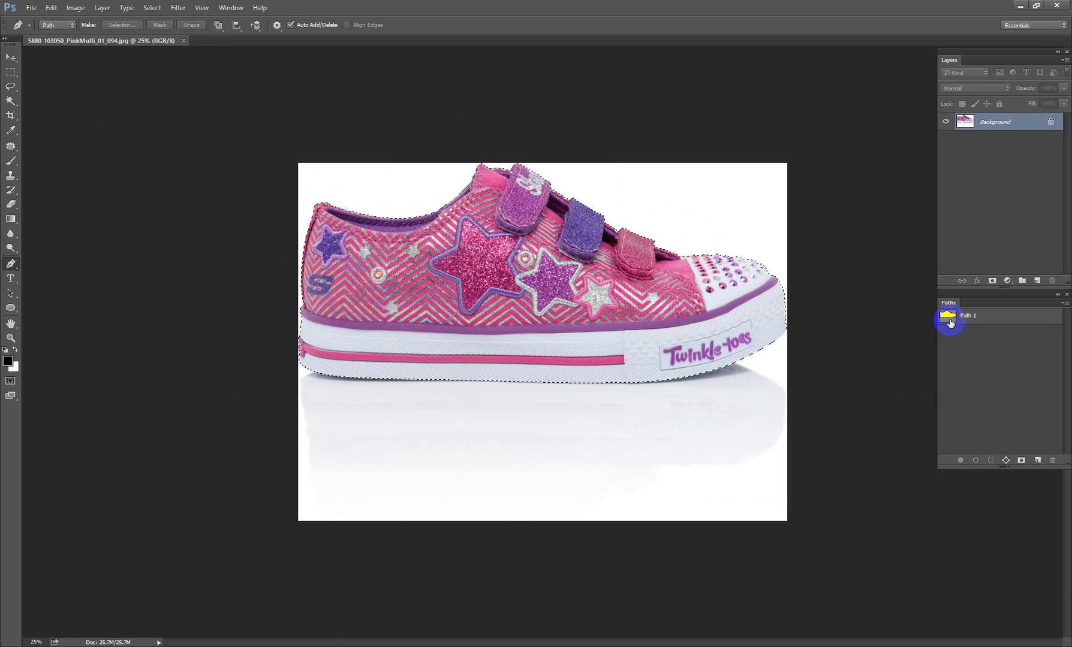
{"action": "key", "text": "q"}
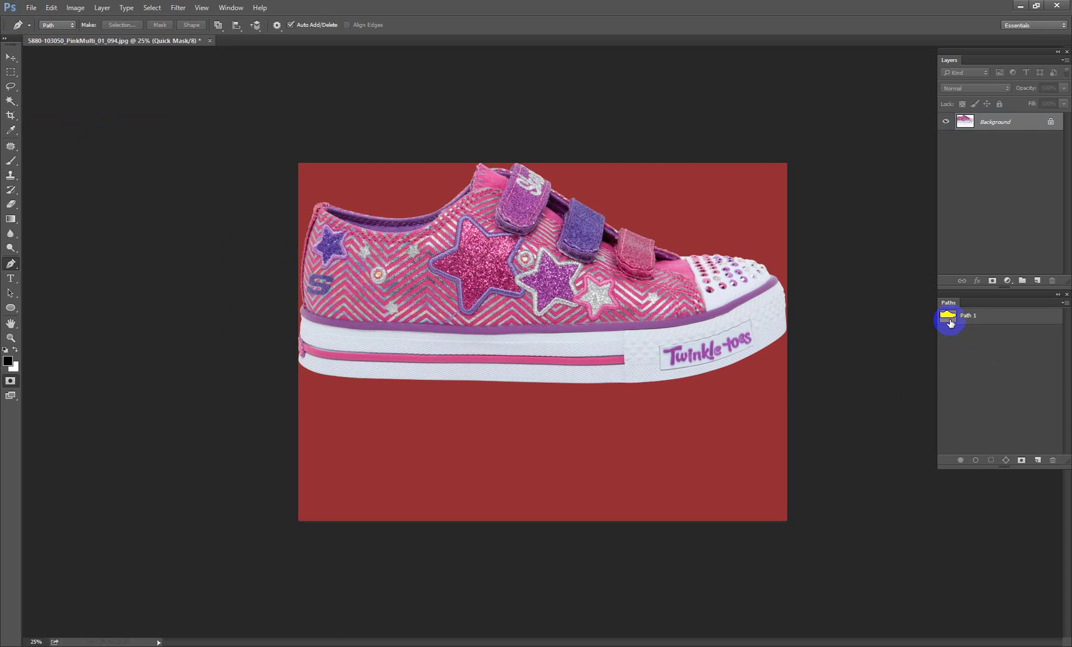
{"action": "key", "text": "q"}
{"action": "key", "text": "q"}
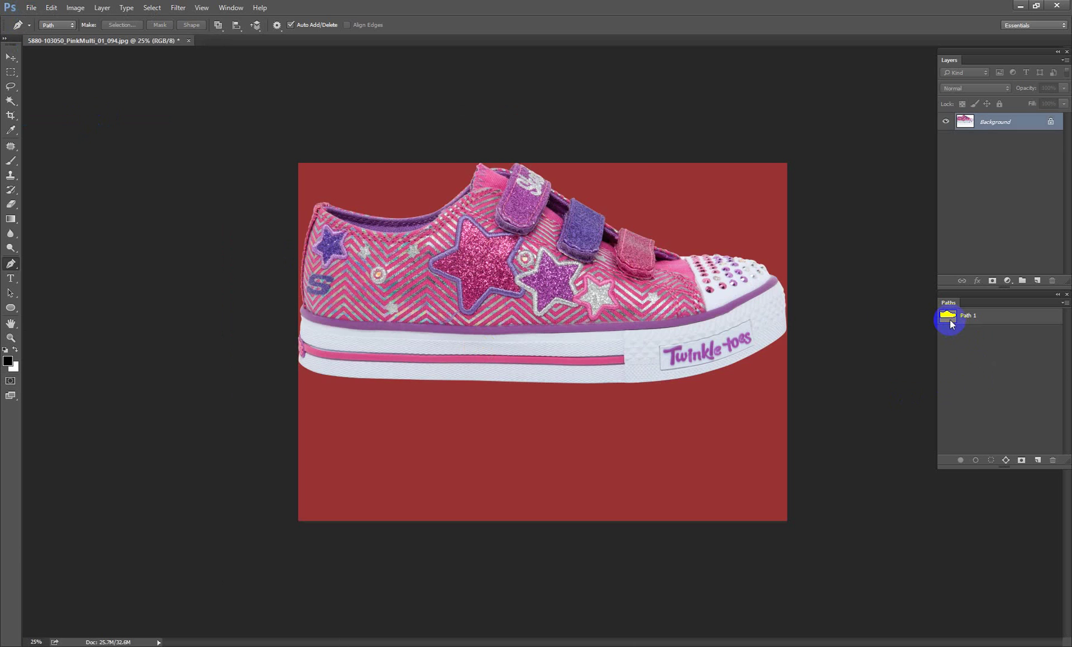
{"action": "key", "text": "q"}
{"action": "key", "text": "q"}
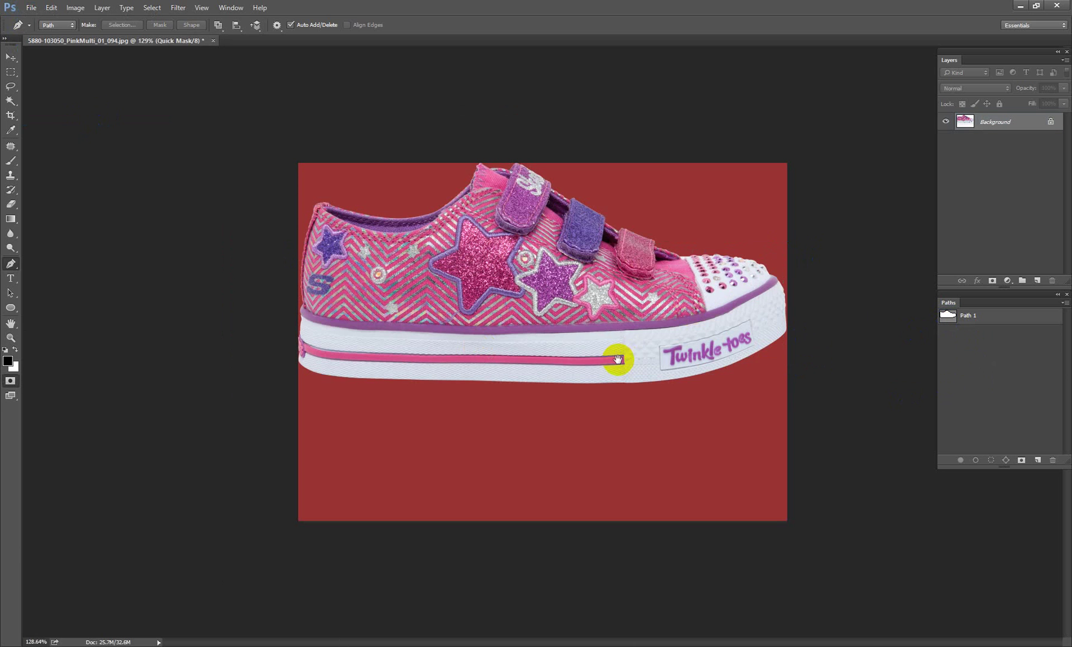
Inspect the mask edge up close, exit Quick Mask, and save with Ctrl+S
{"action": "left_click_drag", "start_coordinate": [617, 360], "coordinate": [623, 359]}
{"action": "scroll", "coordinate": [623, 359], "scroll_direction": "down", "scroll_amount": 1}
{"action": "scroll", "coordinate": [623, 359], "scroll_direction": "down", "scroll_amount": 2}
{"action": "scroll", "coordinate": [623, 359], "scroll_direction": "down", "scroll_amount": 2}
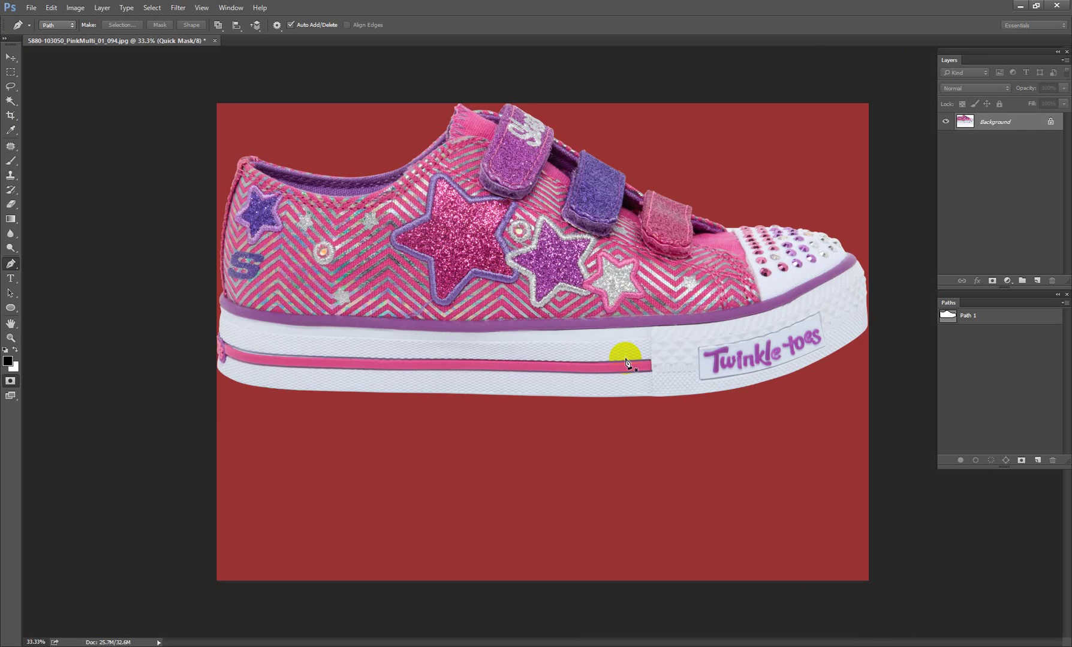
{"action": "key", "text": "q"}
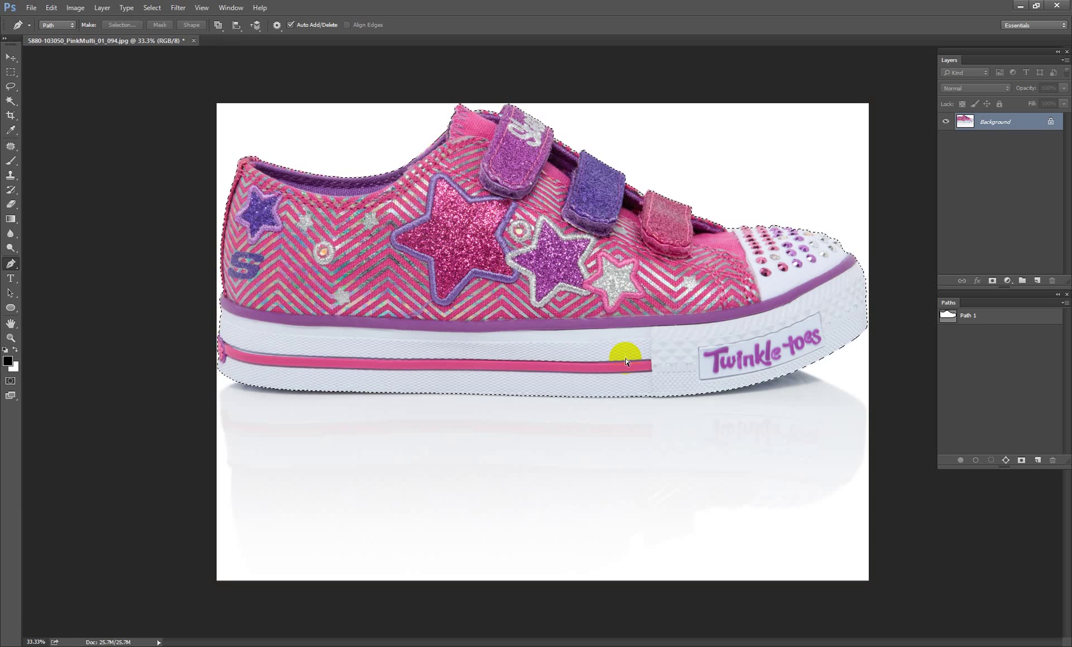
{"action": "key", "text": "ctrl+s"}
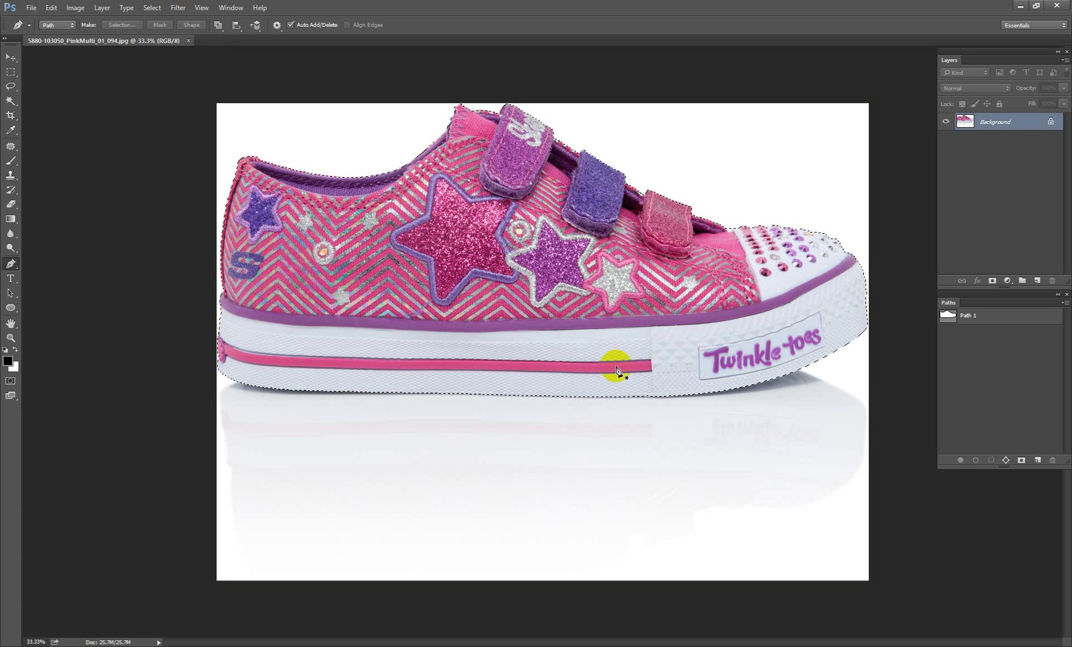